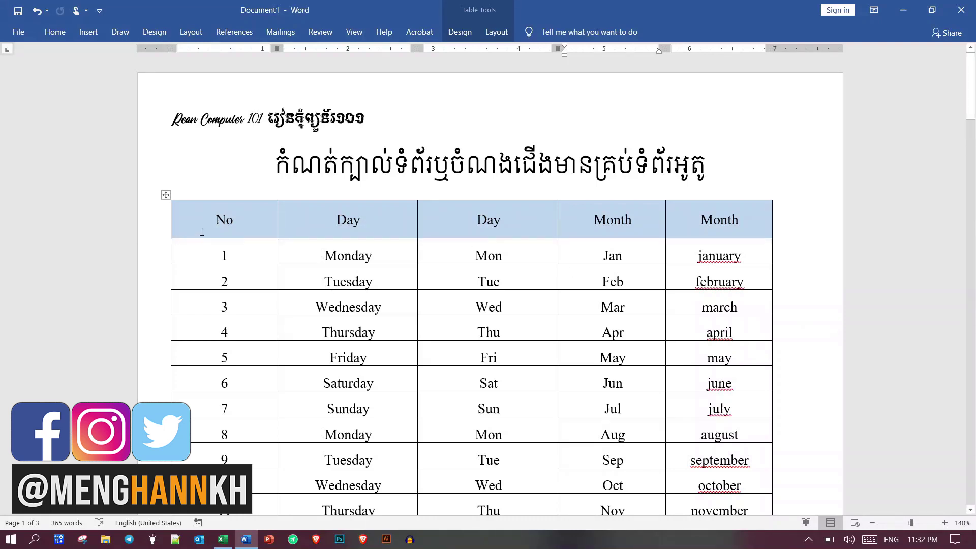
Step: Check that the header row repeats at the top of page 2
drag(203, 227, 732, 219)
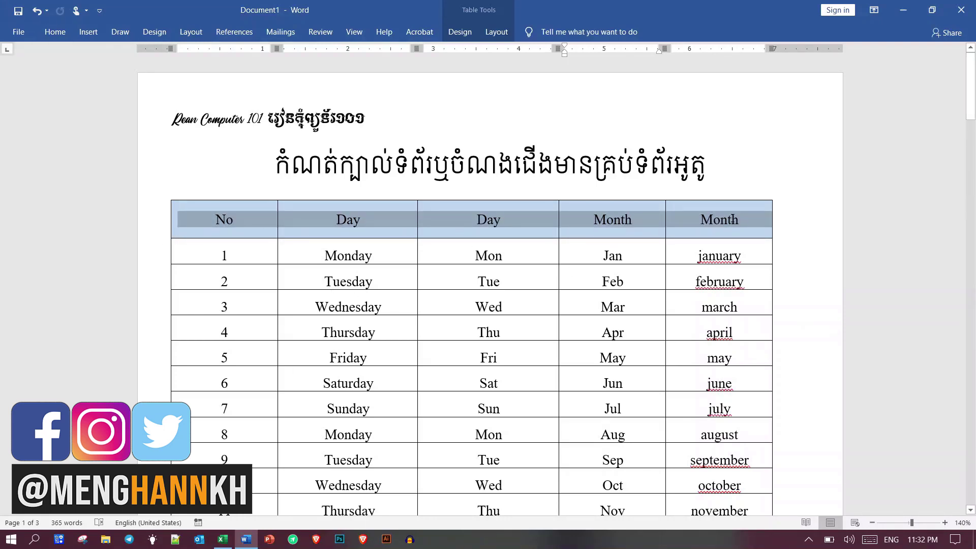
click(732, 219)
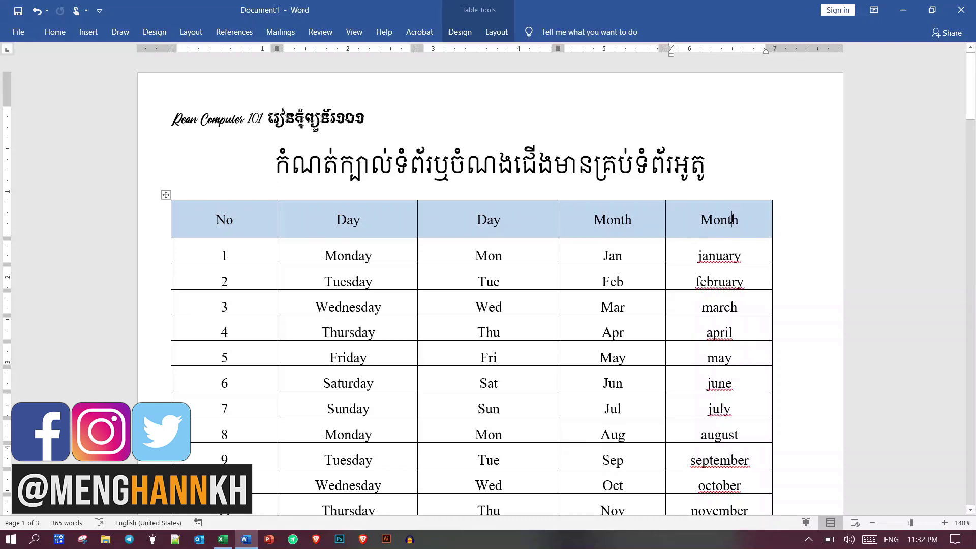
scroll(732, 219, down, 3)
scroll(732, 220, down, 4)
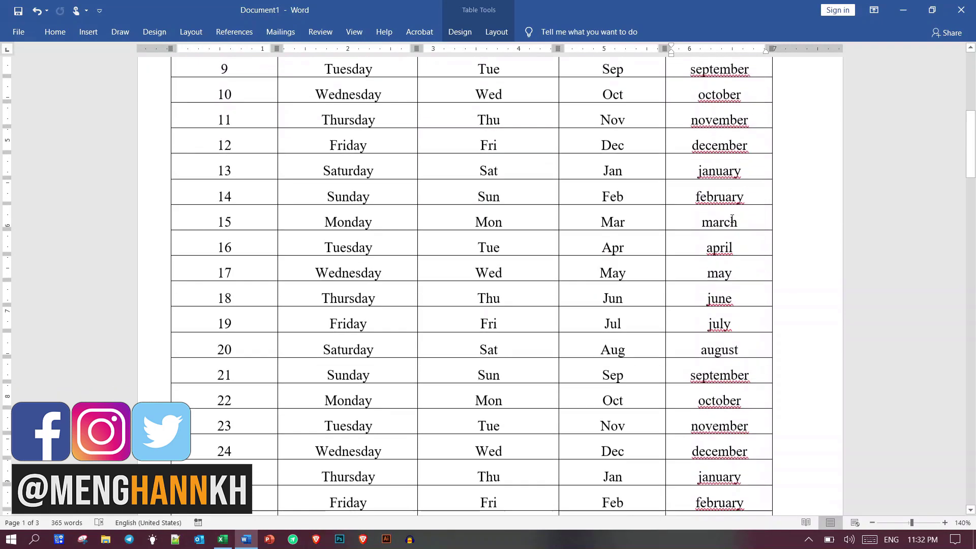
scroll(732, 219, down, 7)
scroll(731, 218, down, 1)
scroll(731, 217, down, 3)
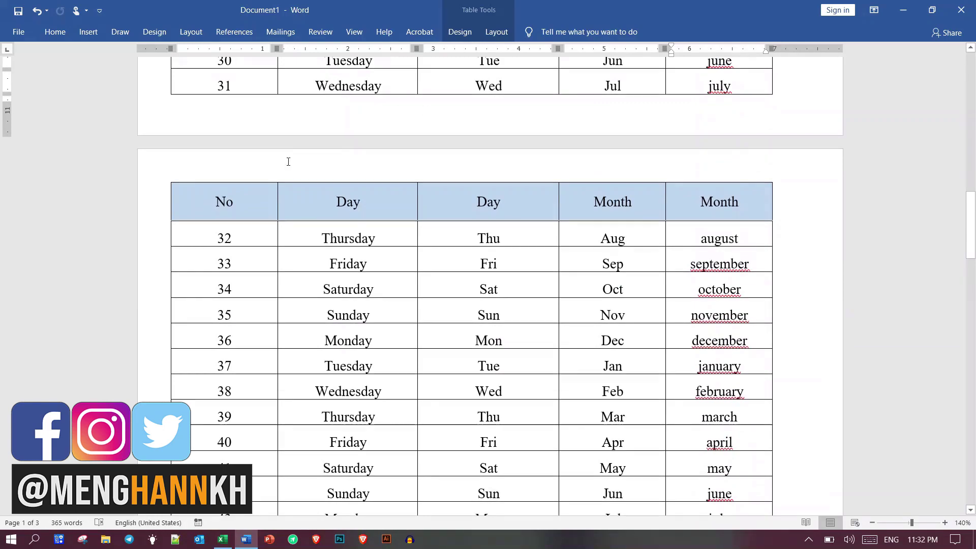
click(216, 192)
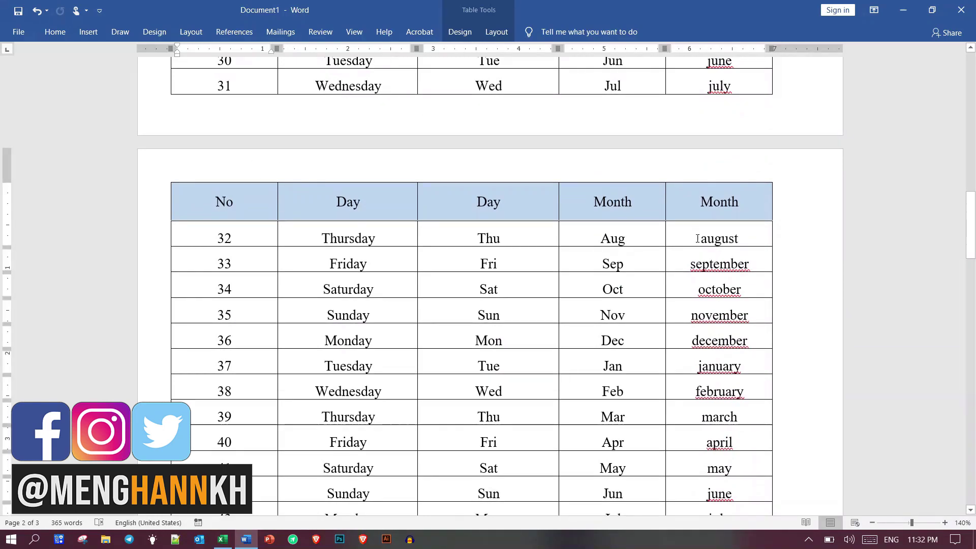
scroll(697, 238, down, 7)
scroll(697, 239, down, 4)
scroll(697, 239, down, 3)
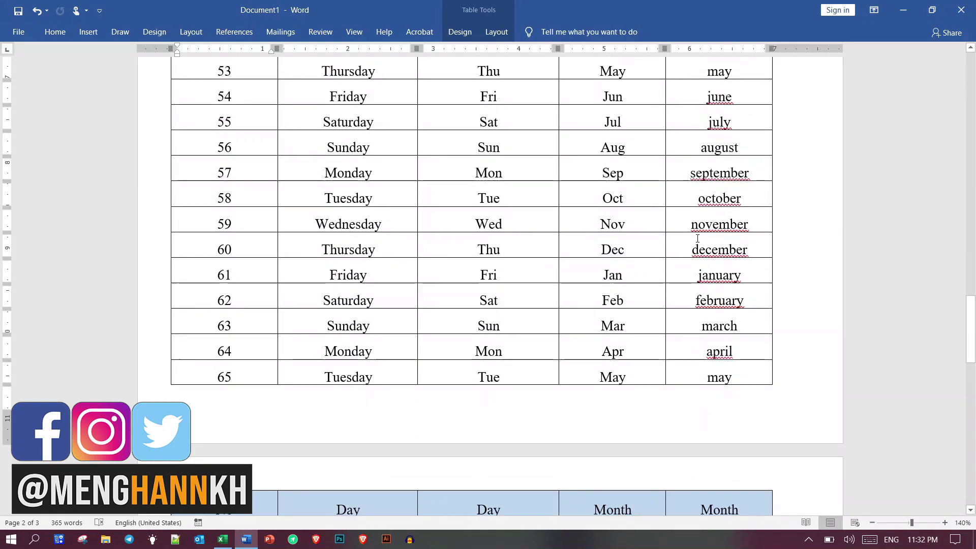
scroll(696, 238, down, 4)
scroll(696, 238, up, 20)
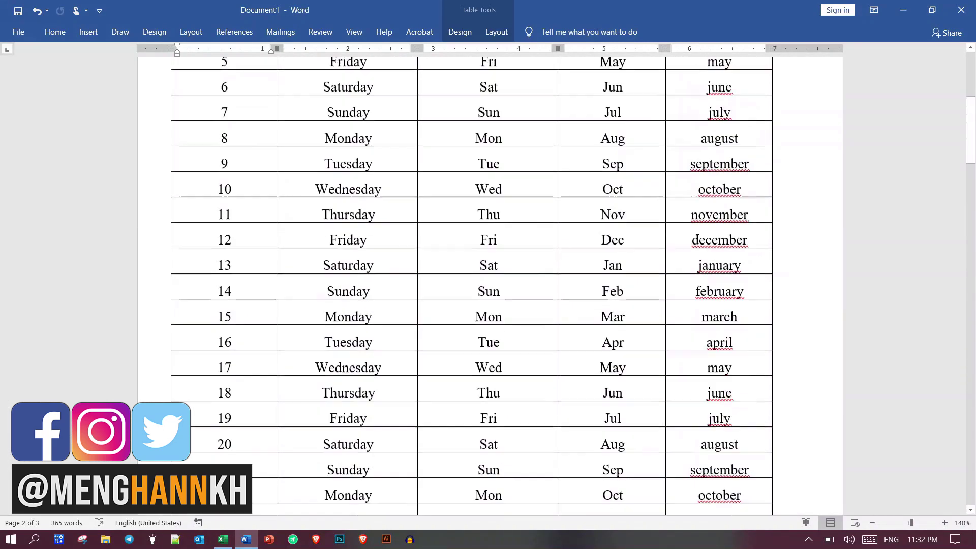
scroll(696, 237, up, 6)
Step: Change the first header cell's text from No to NO
click(244, 219)
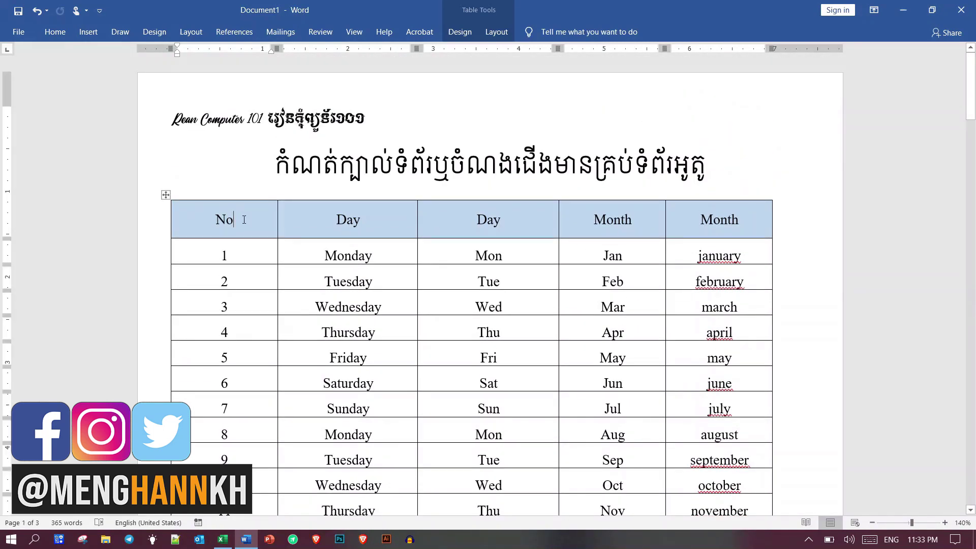
key(BackSpace)
text(O)
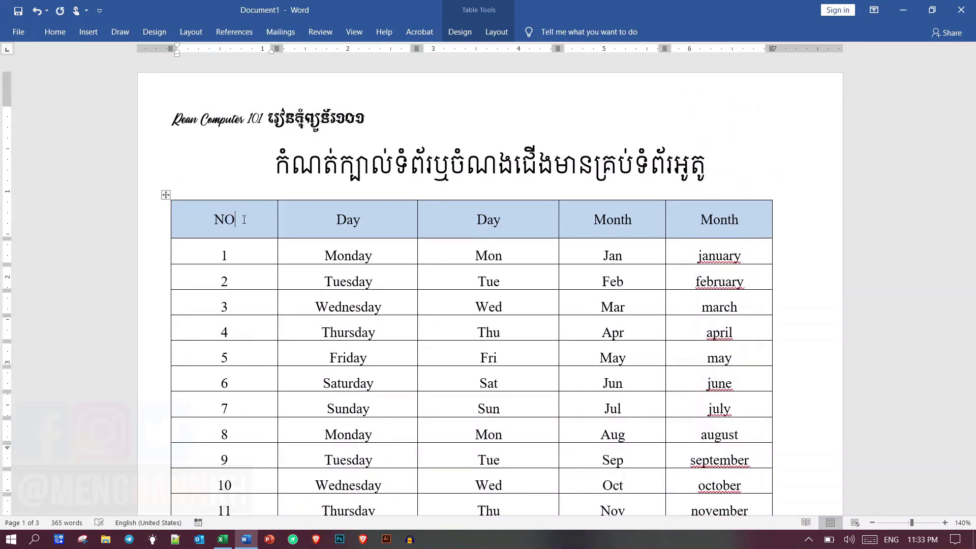
click(375, 292)
scroll(375, 292, down, 20)
scroll(375, 291, down, 10)
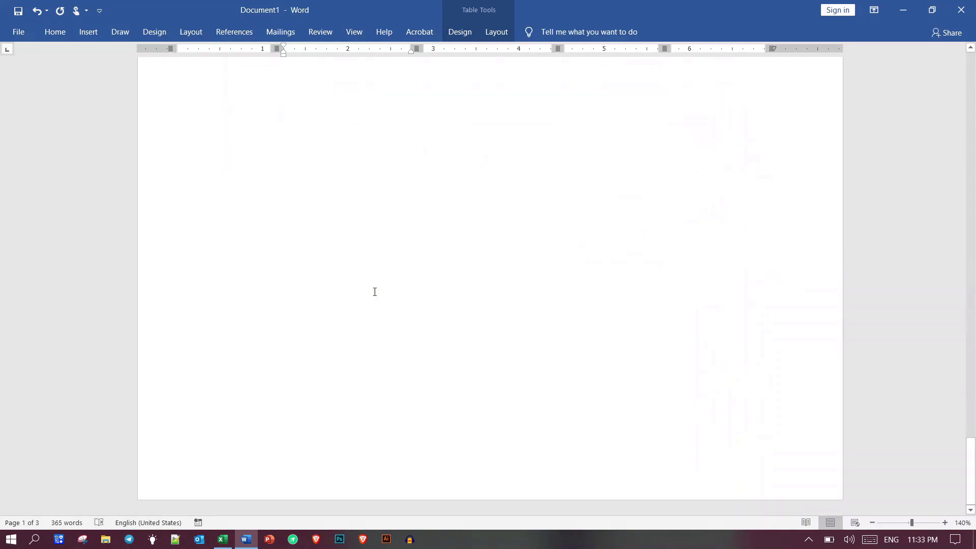
scroll(375, 292, down, 5)
scroll(374, 291, up, 10)
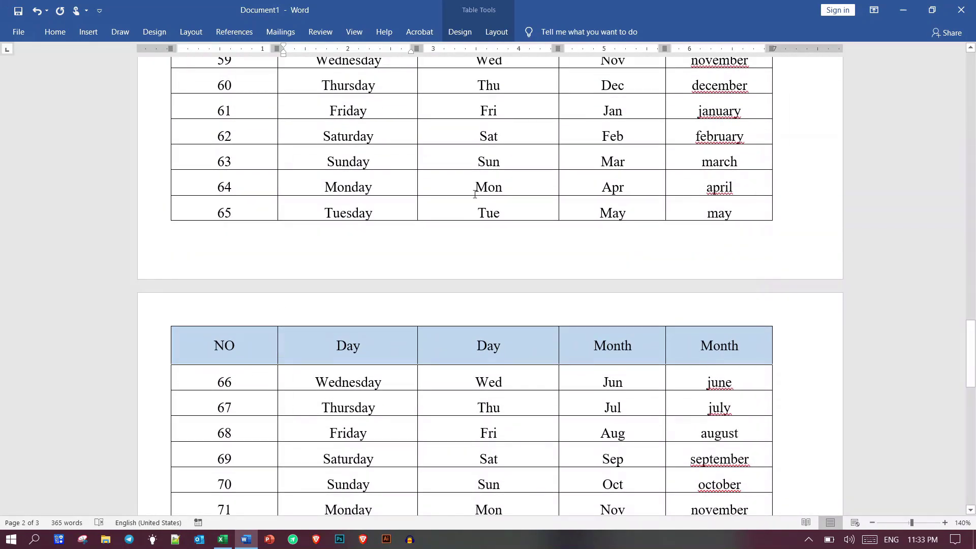
scroll(475, 194, up, 10)
scroll(474, 194, up, 10)
Step: Preview the printed table on pages 3 and 2, then close the print preview
key(ctrl+p)
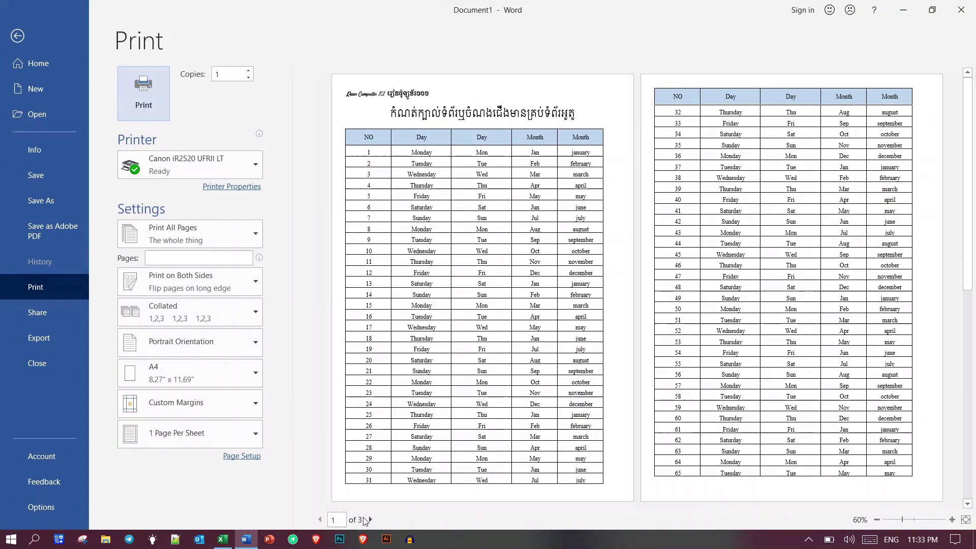
click(370, 520)
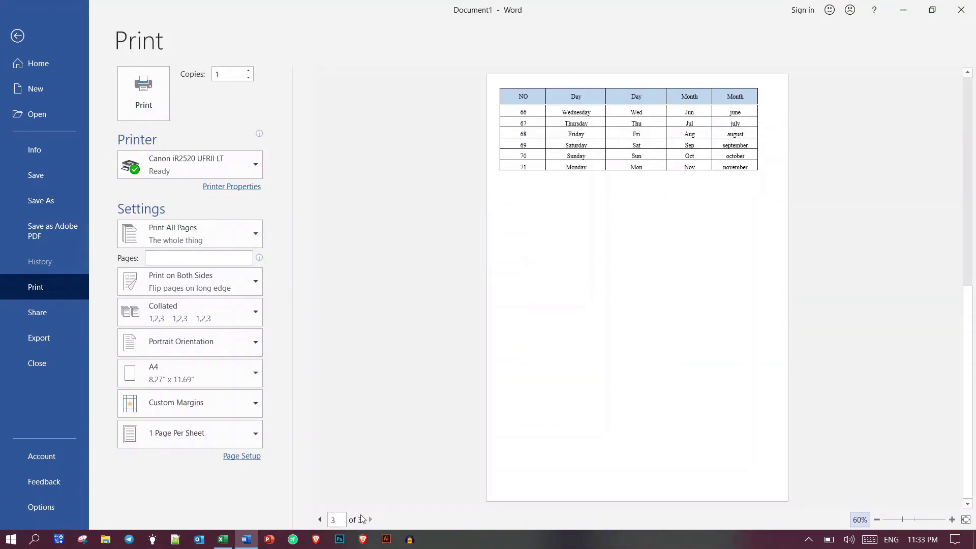
click(320, 519)
key(Escape)
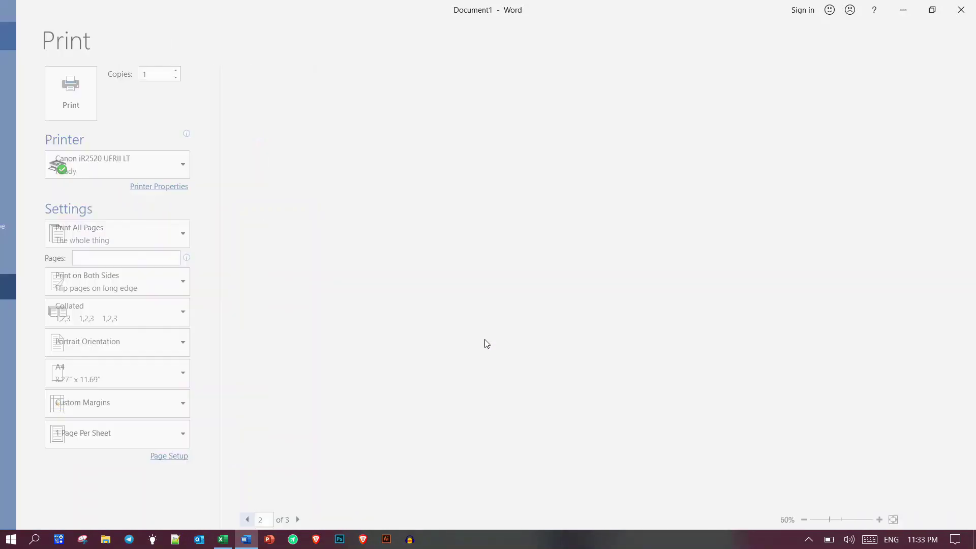
Step: Select the entire days-and-months table and delete it with Delete Table
scroll(486, 339, up, 5)
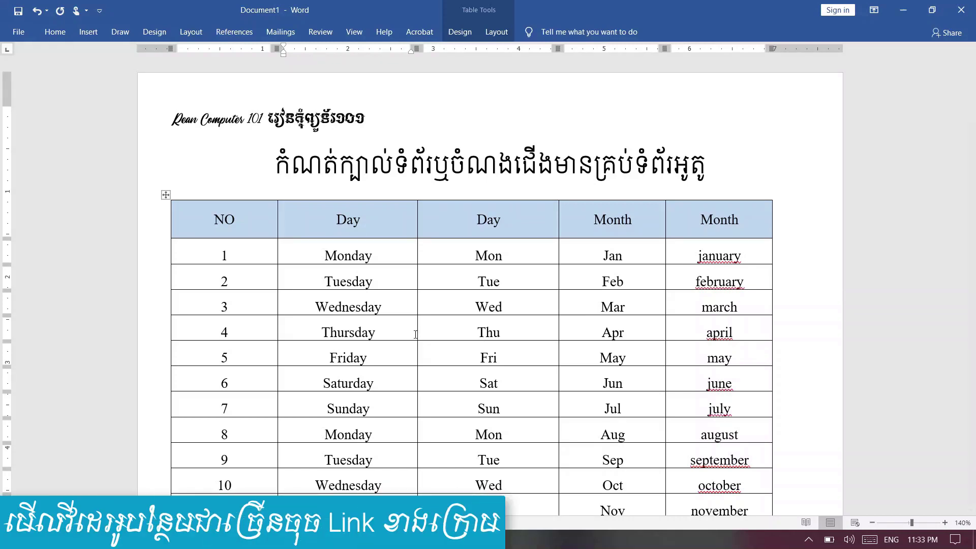
drag(206, 218, 568, 246)
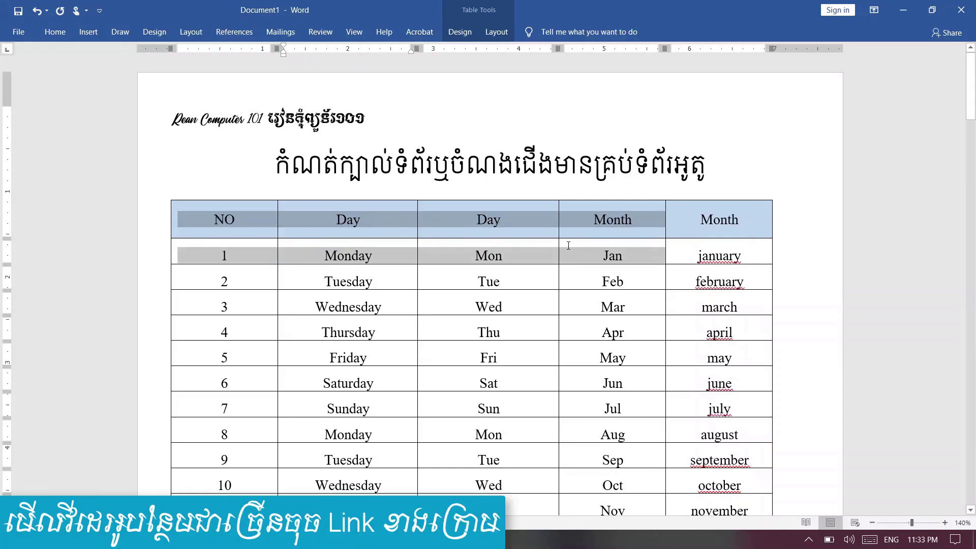
drag(627, 245, 682, 247)
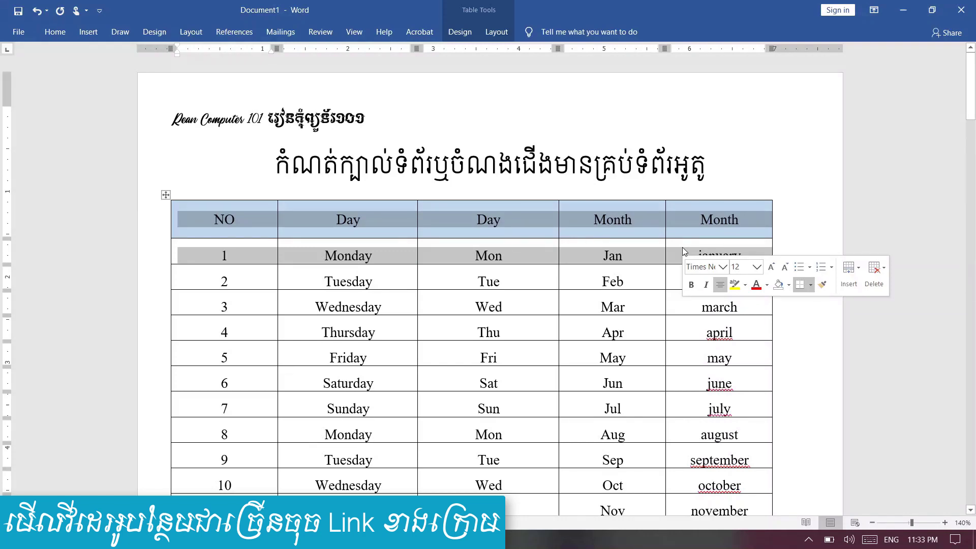
click(240, 228)
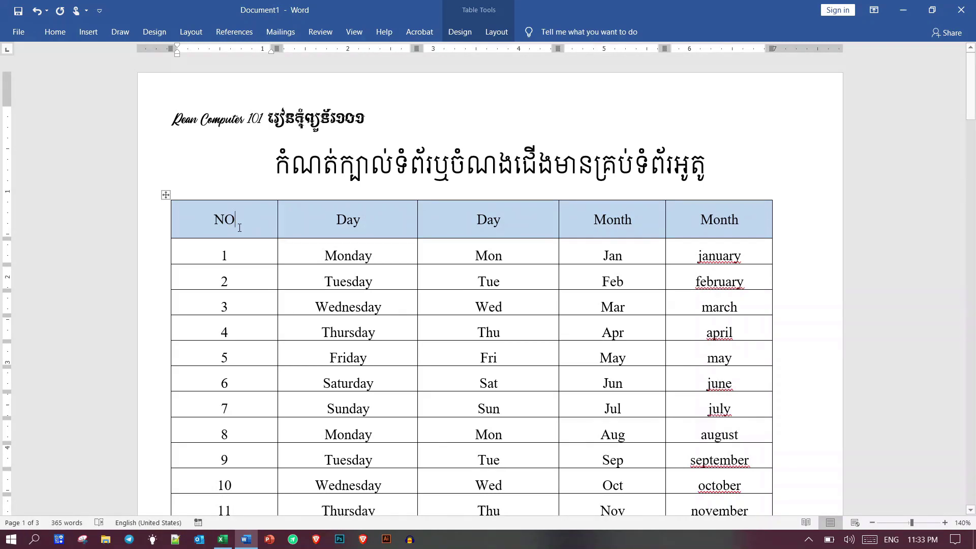
click(166, 195)
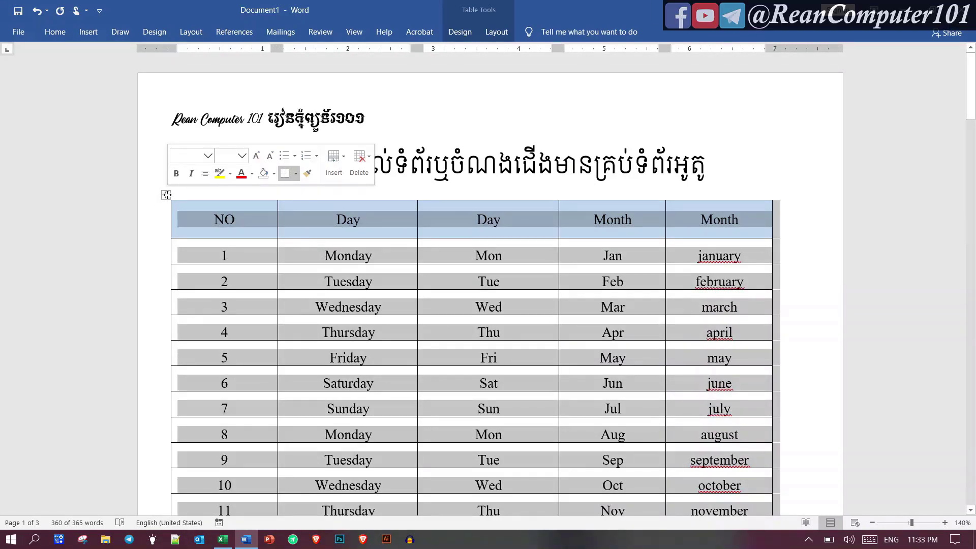
right_click(166, 194)
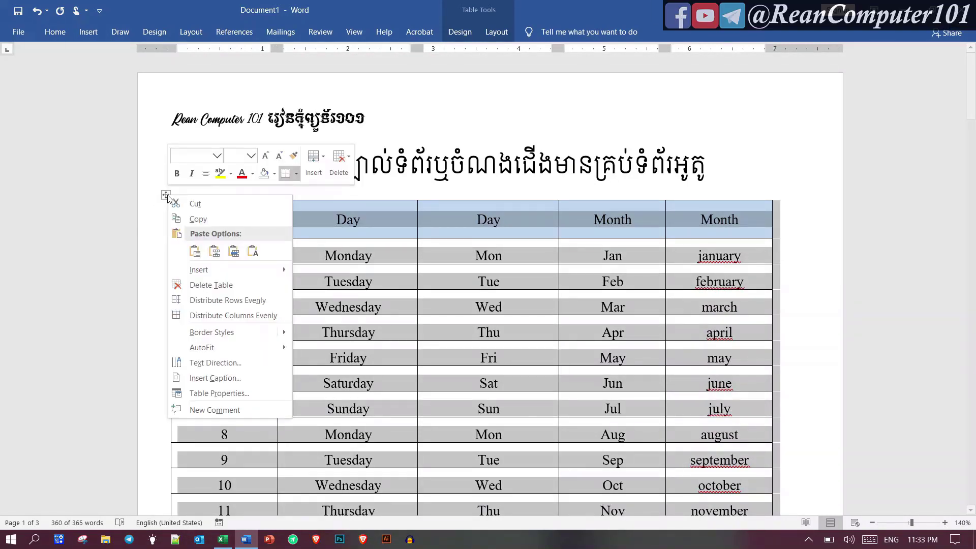
click(203, 286)
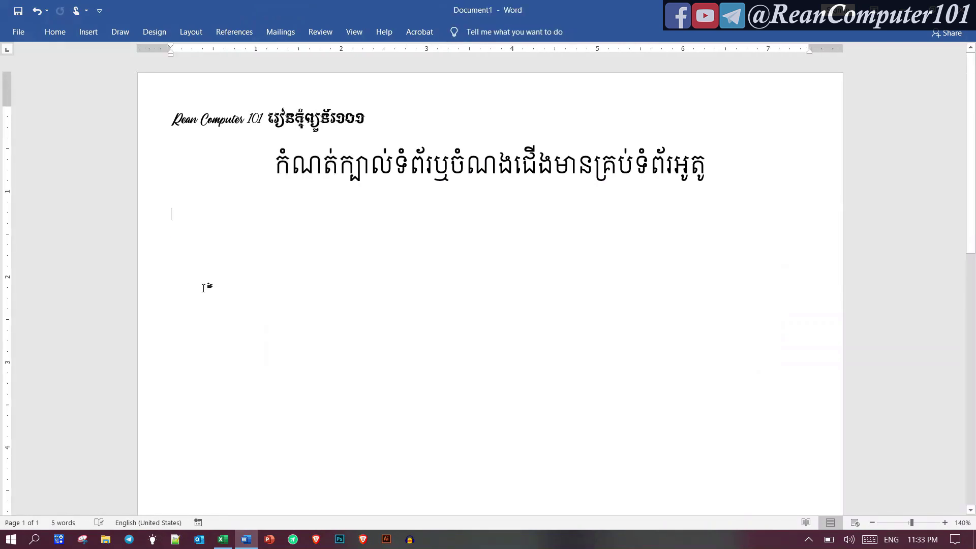
Step: Switch to the Excel workbook and clear the selection on the Lesson sheet
click(222, 539)
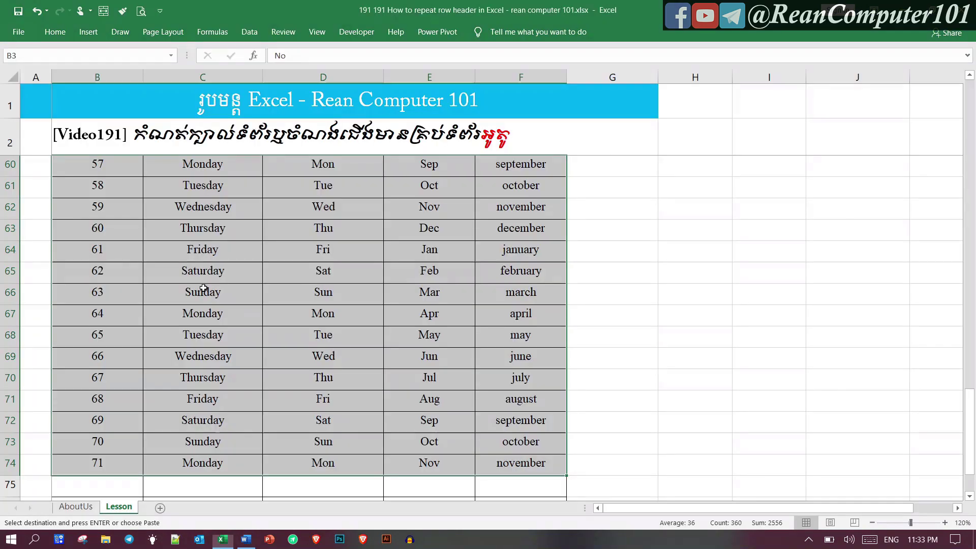
click(386, 324)
scroll(386, 323, up, 2)
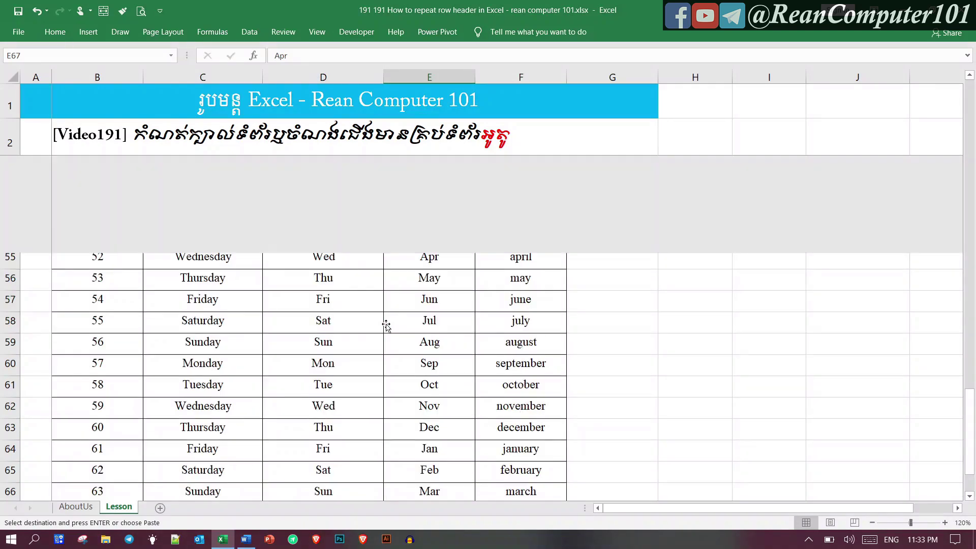
scroll(386, 323, up, 17)
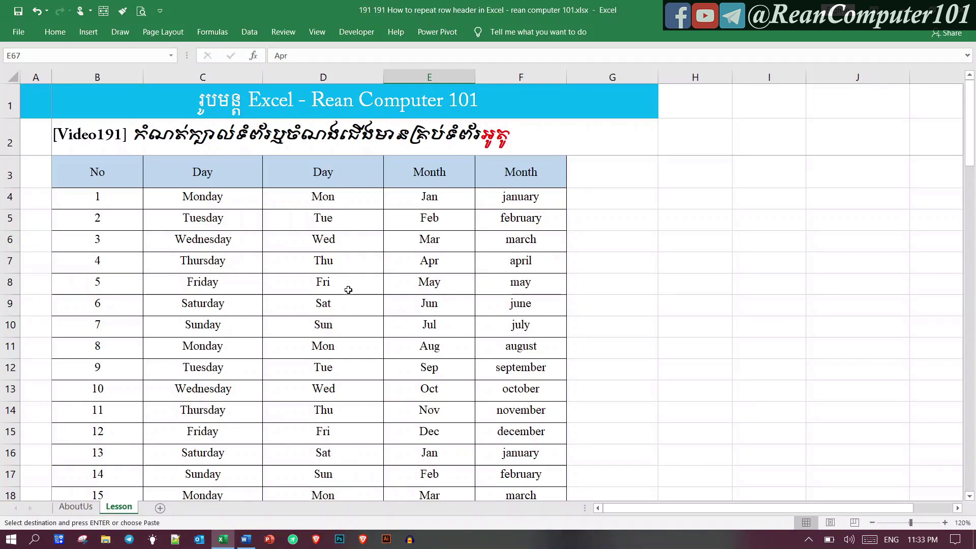
Step: Page through Excel's print preview to page 4, then close it
key(ctrl+p)
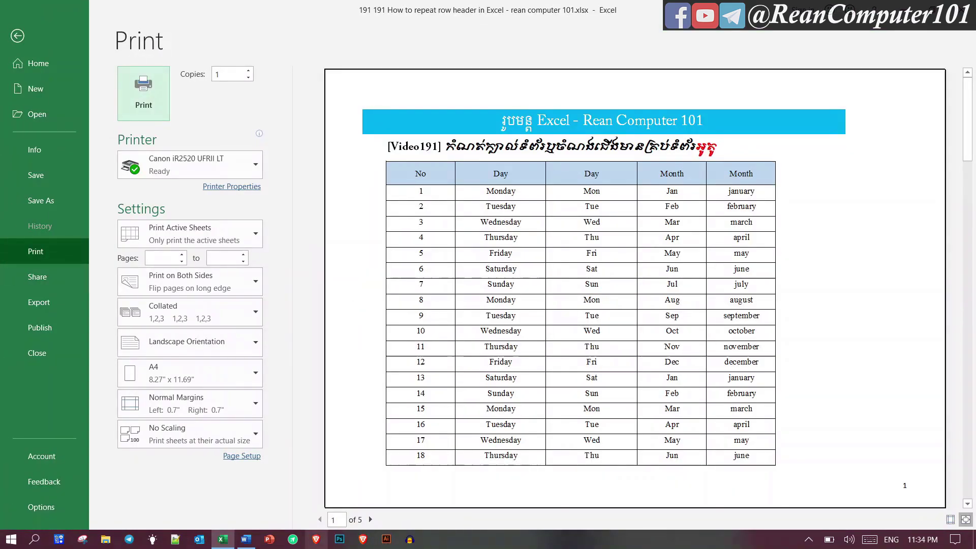
click(370, 519)
click(370, 519)
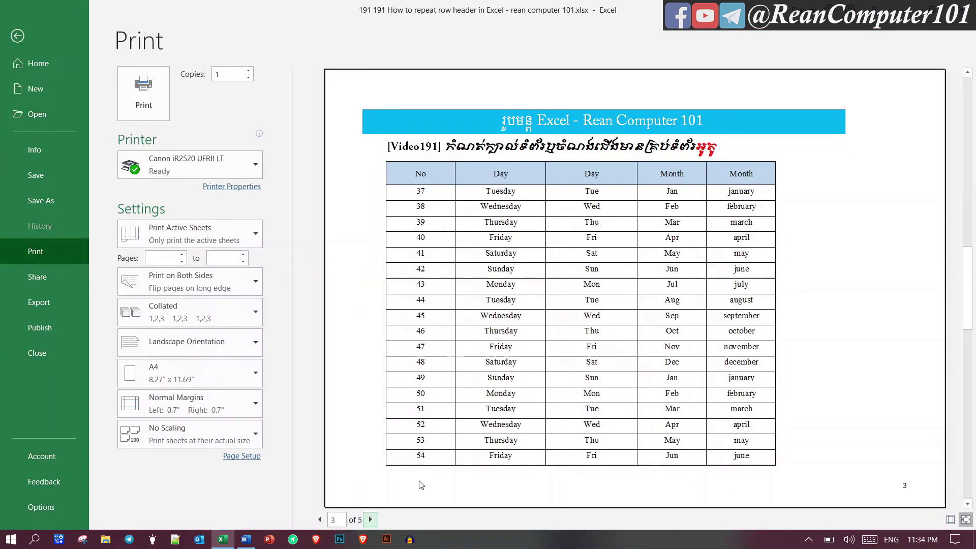
click(370, 520)
key(Escape)
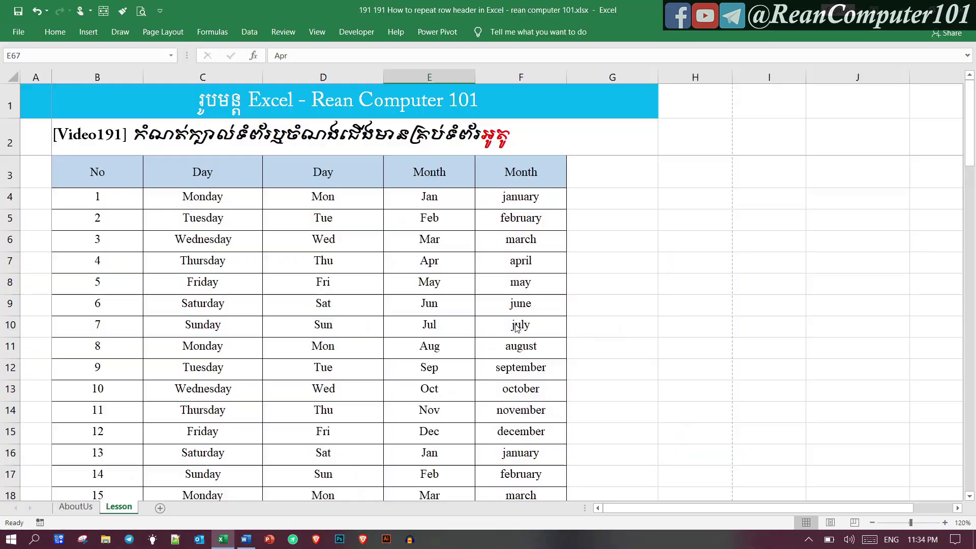
Step: Copy the Excel table from header cell B3 down to row 74 and switch to Word
click(123, 166)
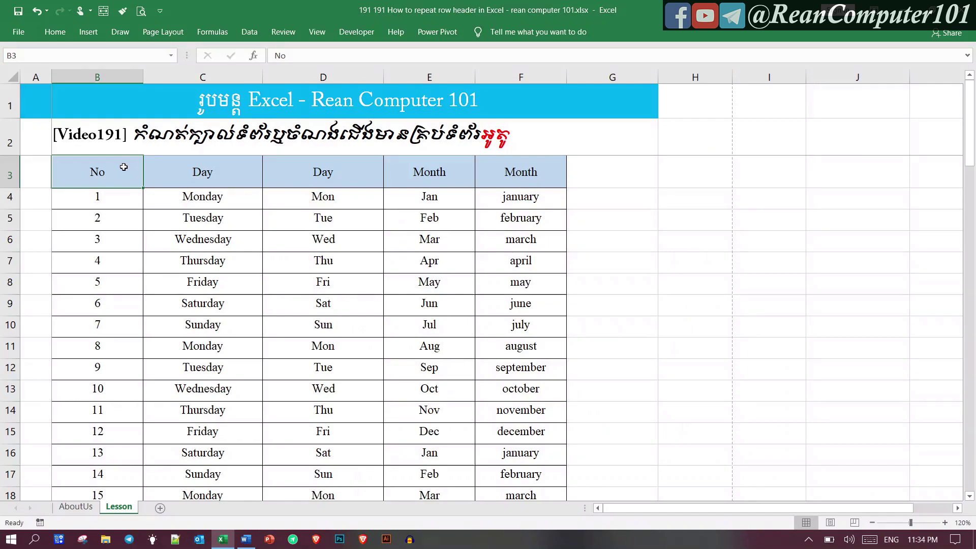
scroll(496, 229, down, 3)
scroll(497, 229, down, 2)
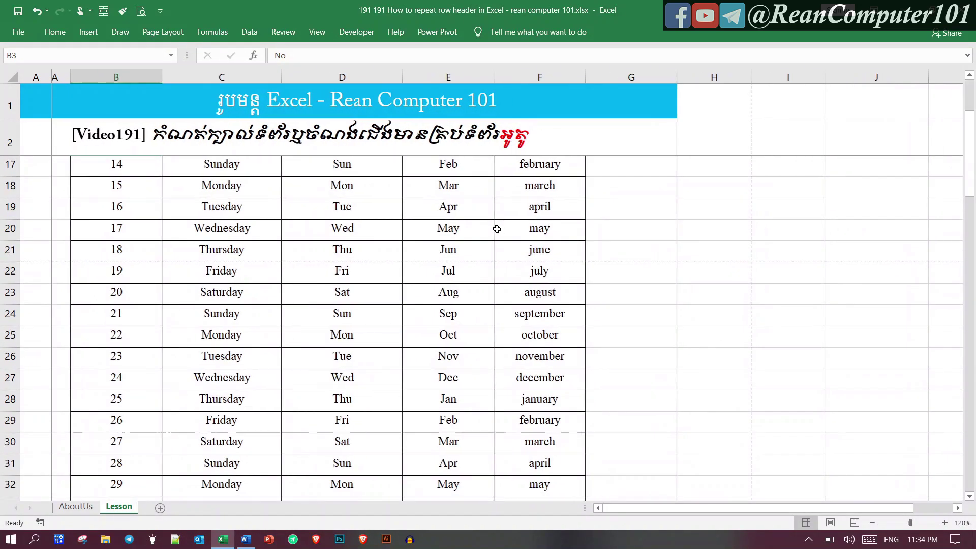
scroll(496, 229, down, 2)
scroll(497, 229, down, 4)
scroll(496, 228, down, 3)
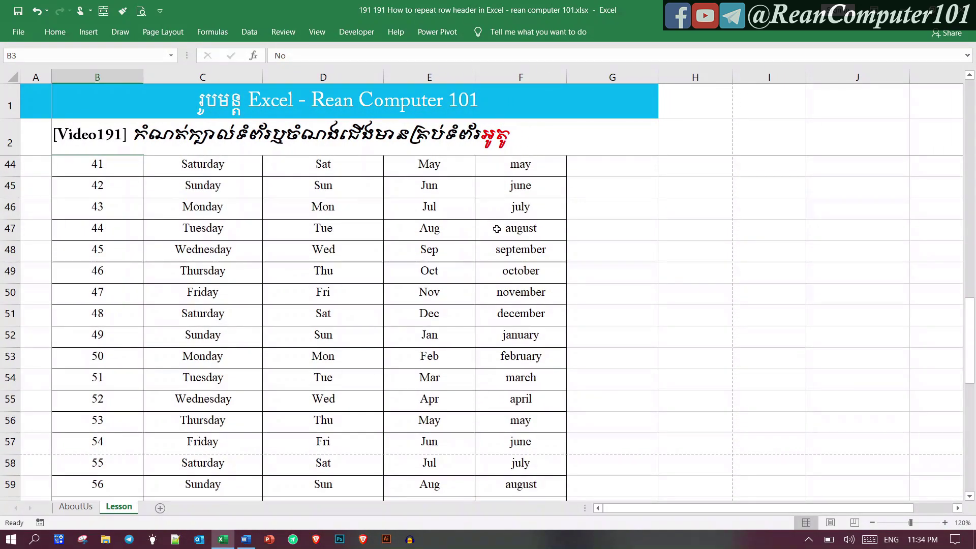
scroll(496, 229, down, 9)
scroll(496, 228, down, 2)
scroll(508, 212, up, 2)
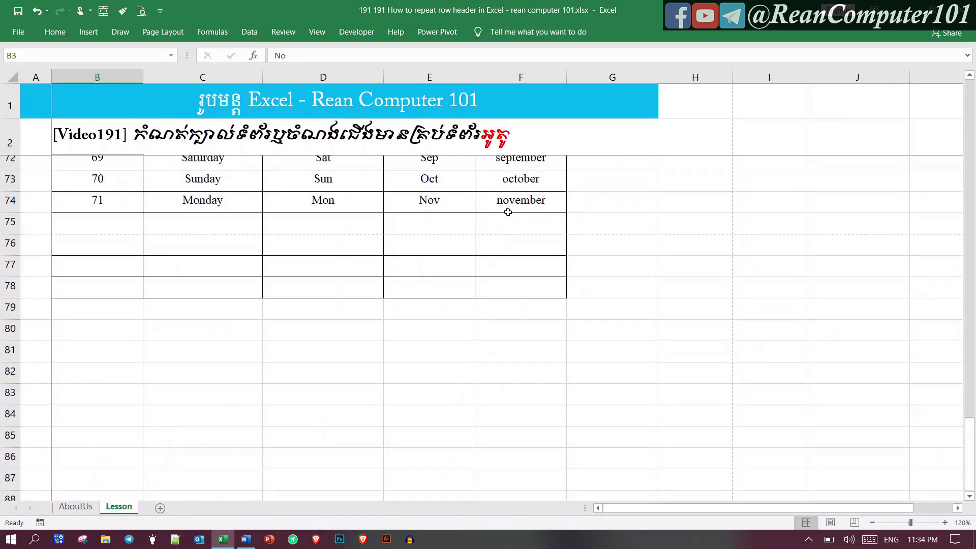
shift+click(526, 207)
key(ctrl+c)
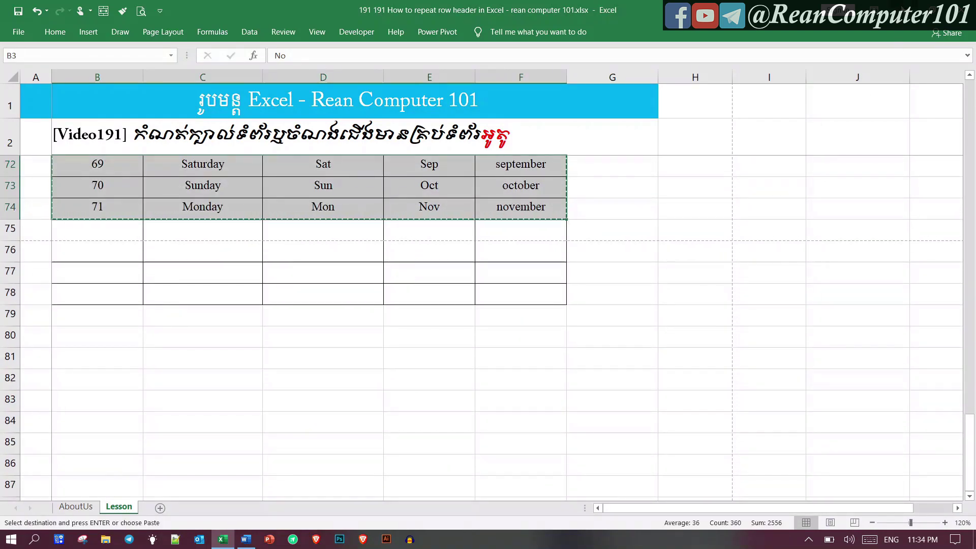
key(alt+Tab)
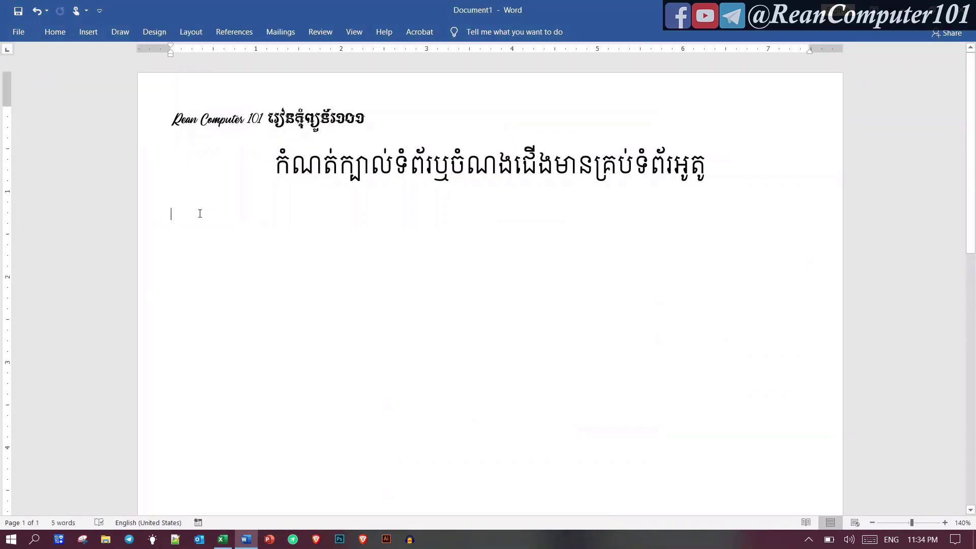
Step: Paste the Excel table below the Khmer heading using Keep Source Formatting
right_click(199, 214)
click(225, 270)
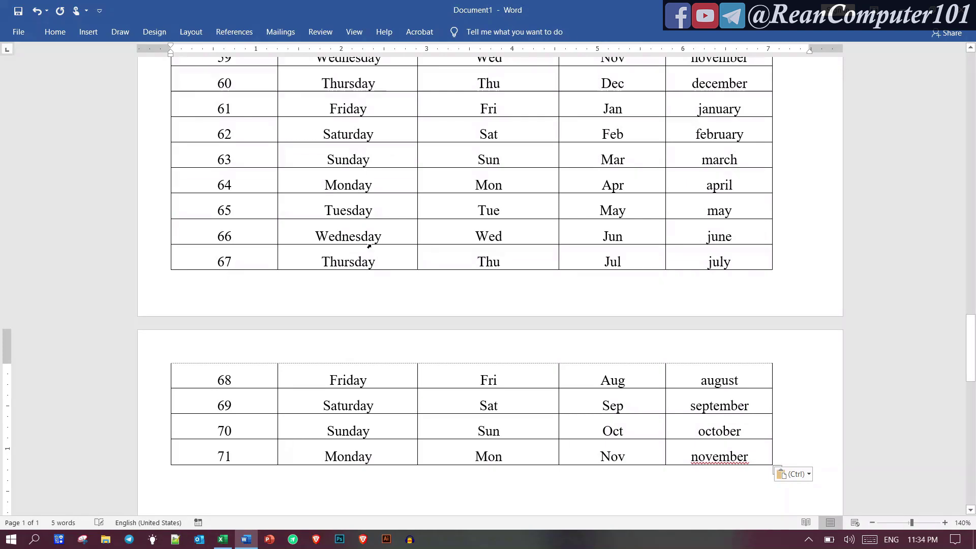
scroll(462, 218, up, 4)
scroll(461, 218, up, 2)
scroll(462, 220, up, 3)
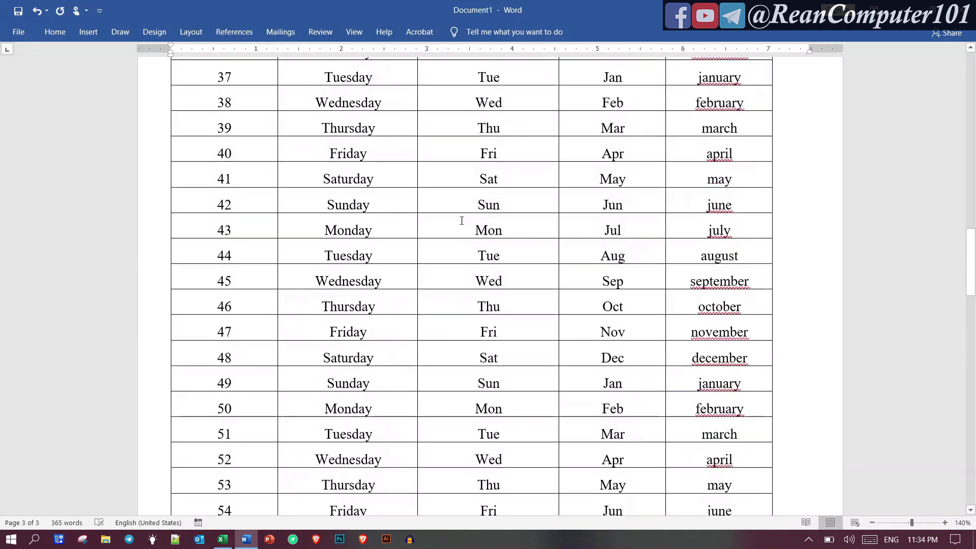
scroll(461, 220, up, 5)
scroll(461, 220, up, 1)
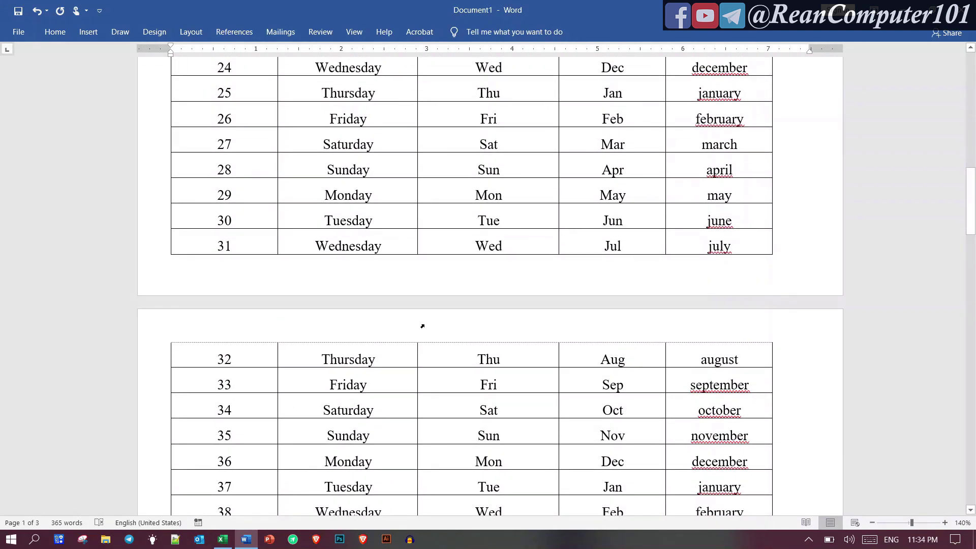
key(ctrl+p)
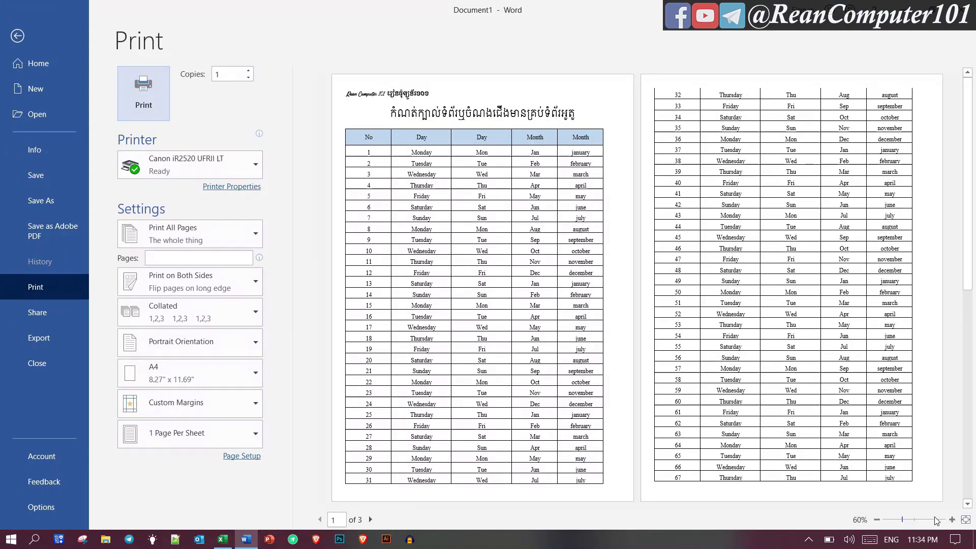
click(952, 519)
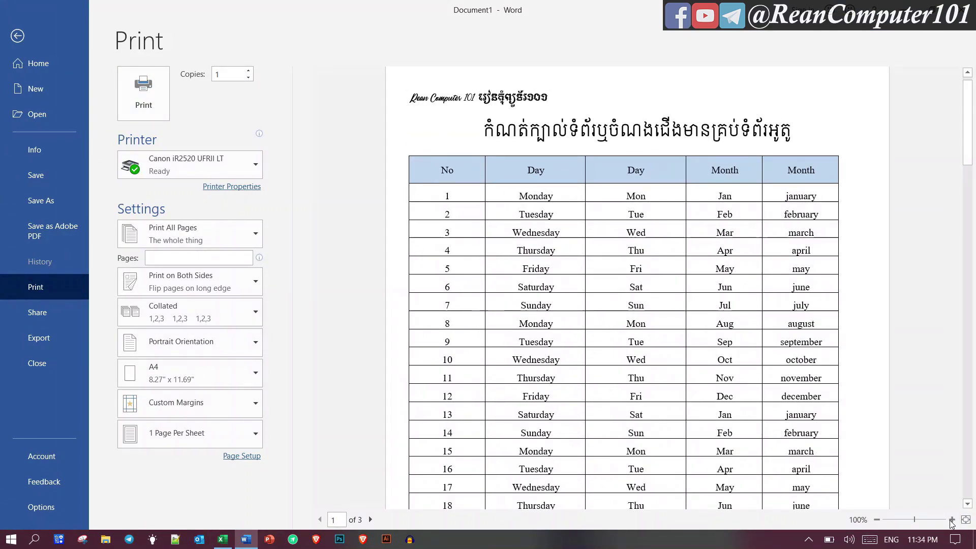
click(951, 519)
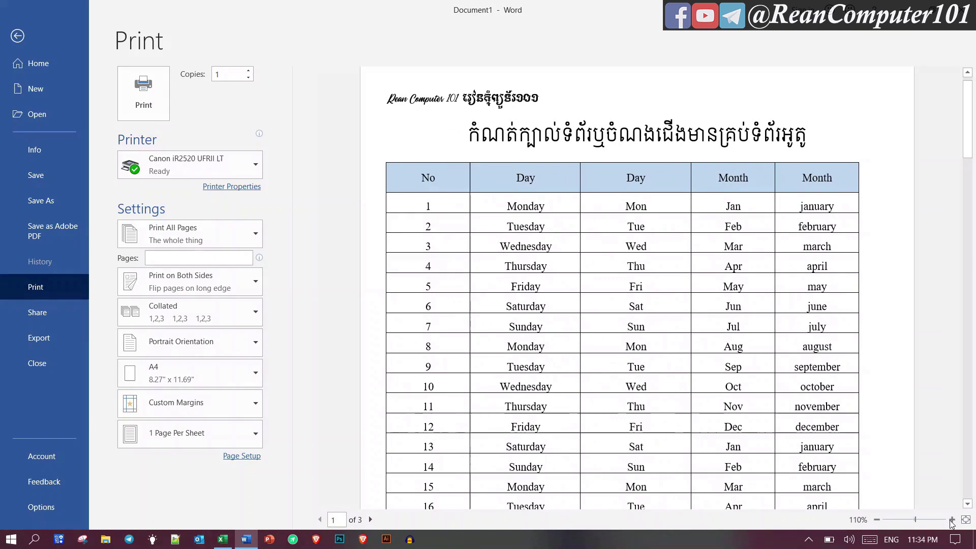
click(876, 519)
click(876, 519)
click(876, 520)
click(876, 519)
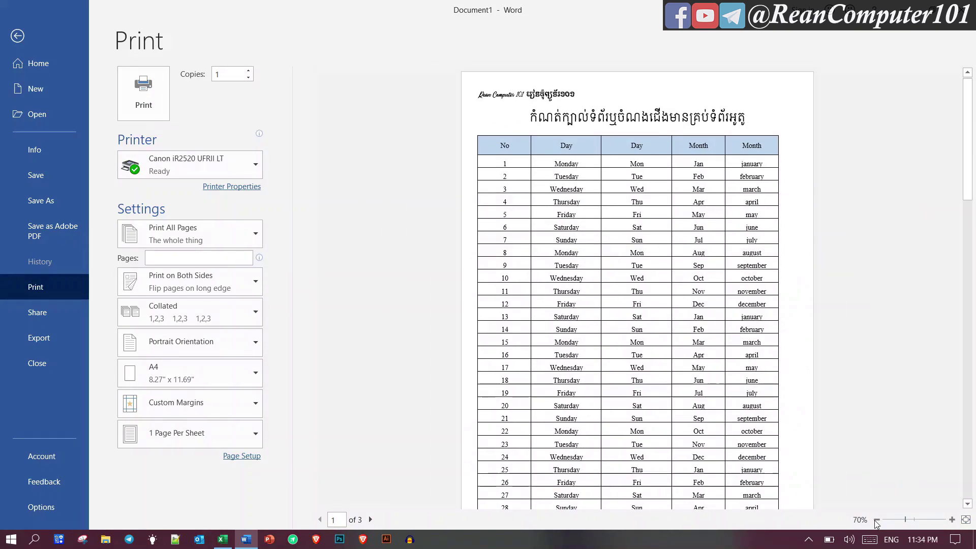
click(876, 520)
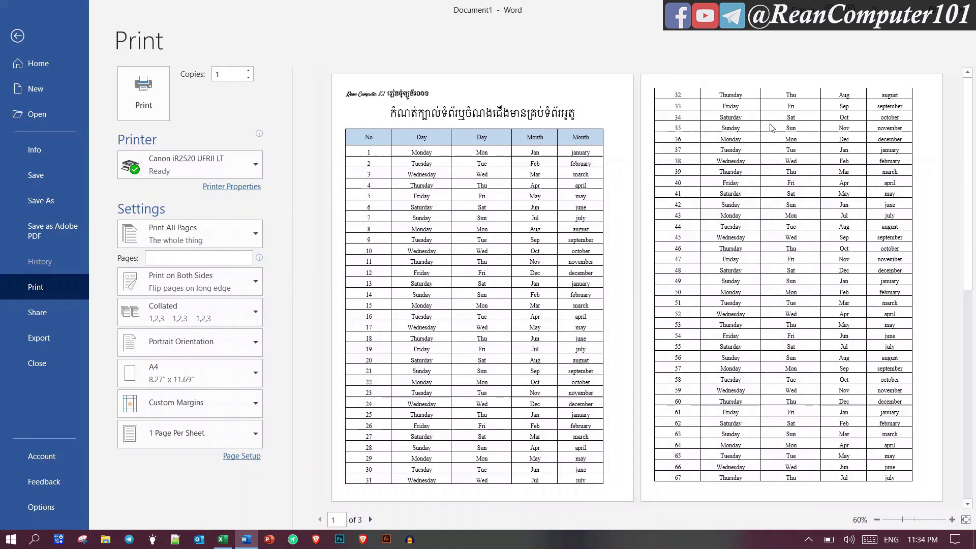
click(369, 518)
click(370, 519)
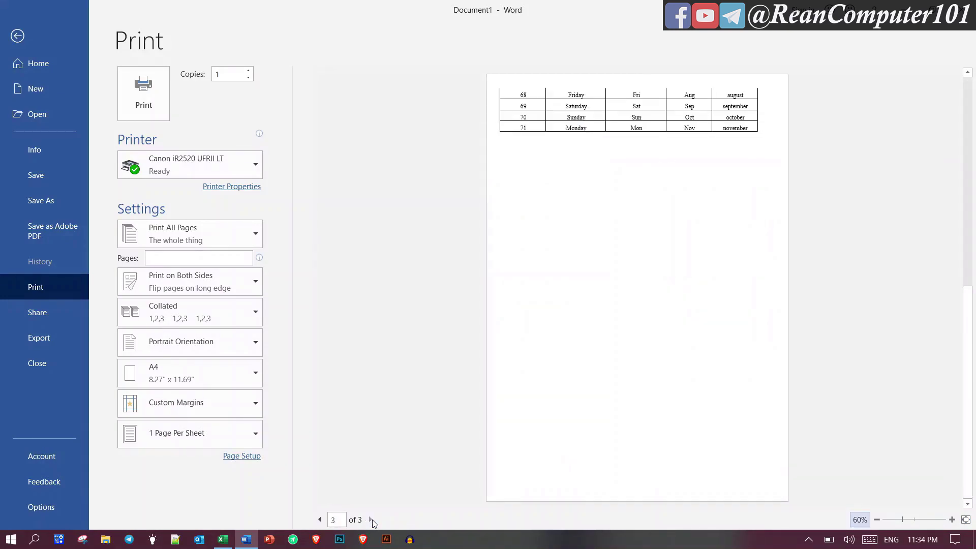
click(321, 517)
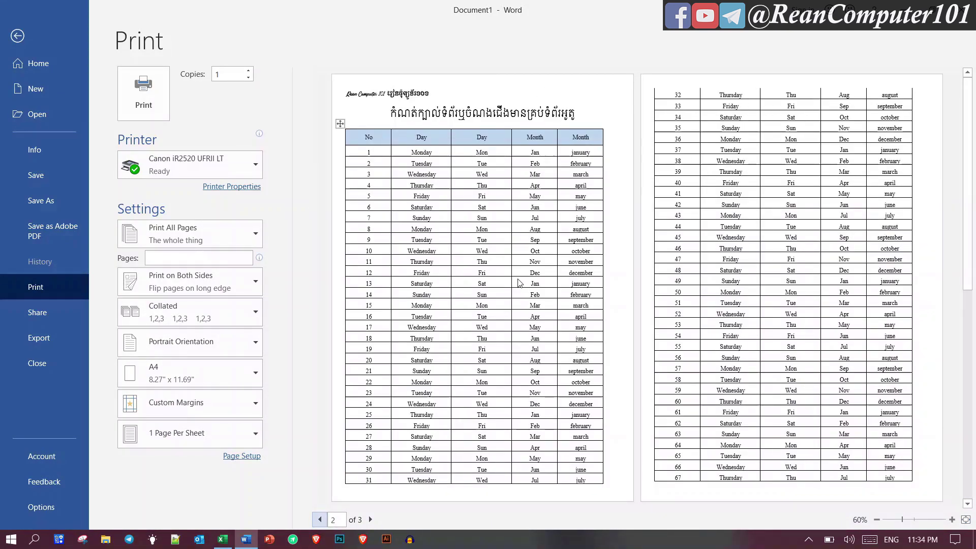
Step: Select the blue No–Day–Day–Month–Month header row and show the Table Design options
click(17, 35)
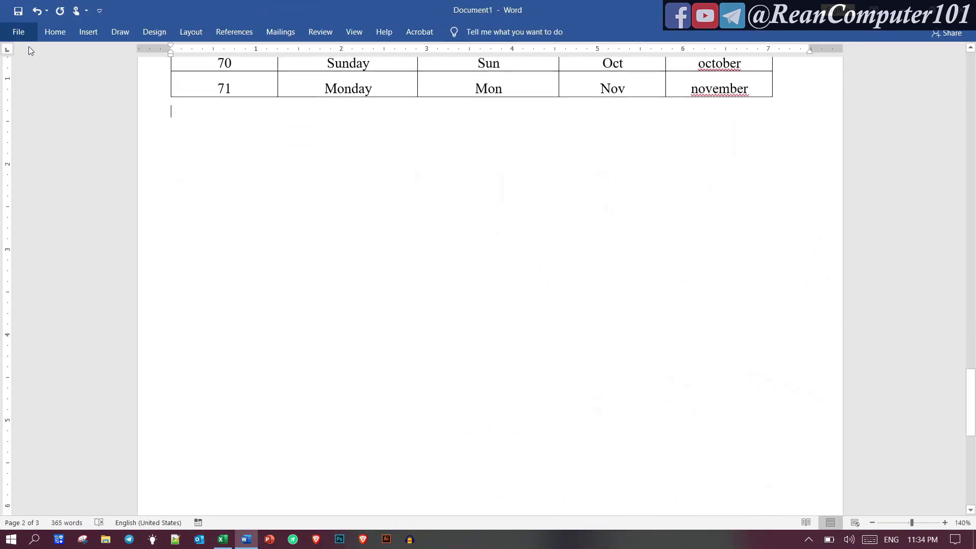
scroll(523, 236, up, 8)
scroll(522, 236, up, 12)
scroll(523, 237, up, 15)
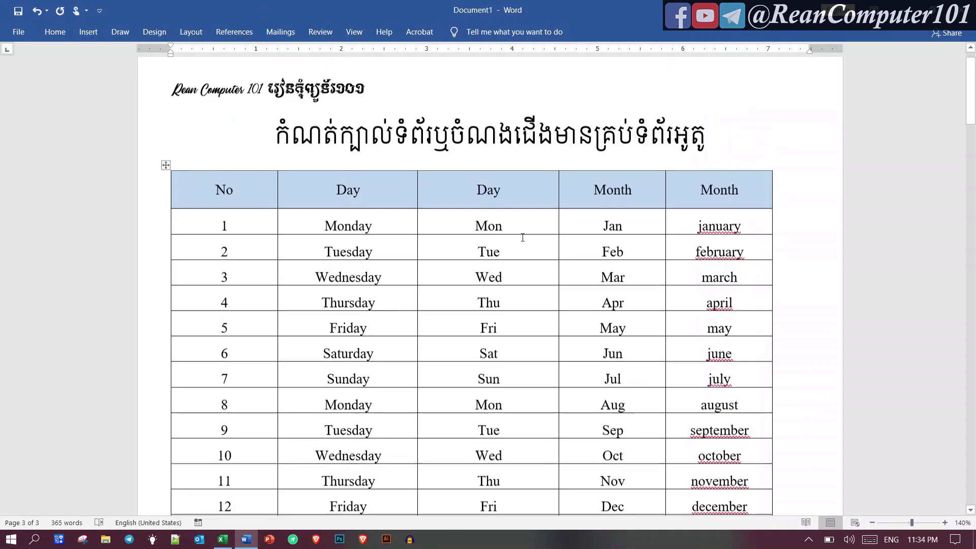
scroll(522, 237, down, 1)
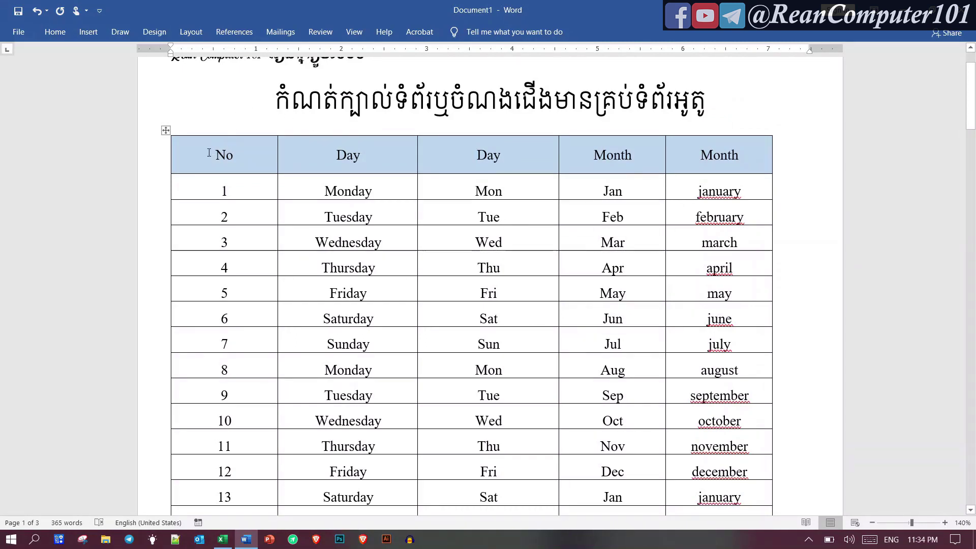
drag(210, 155, 701, 154)
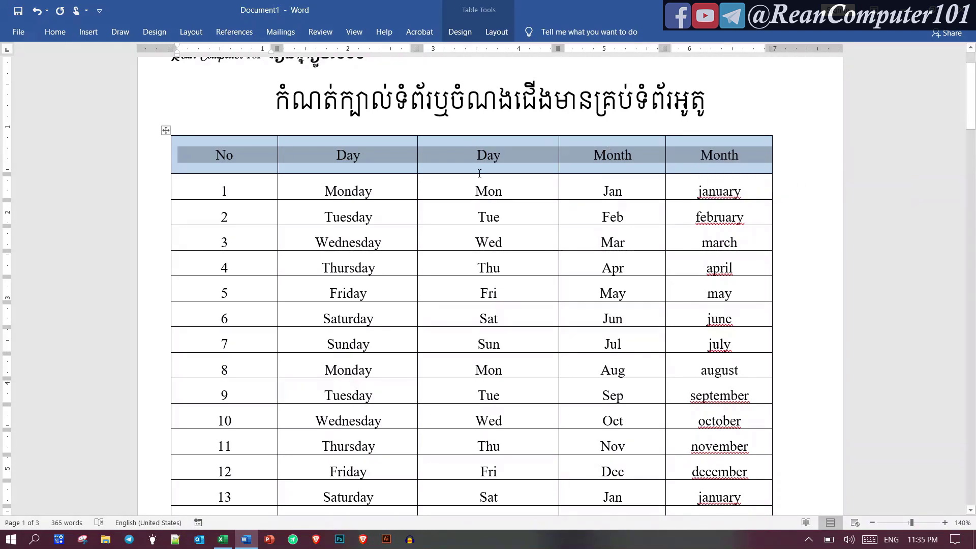
click(506, 191)
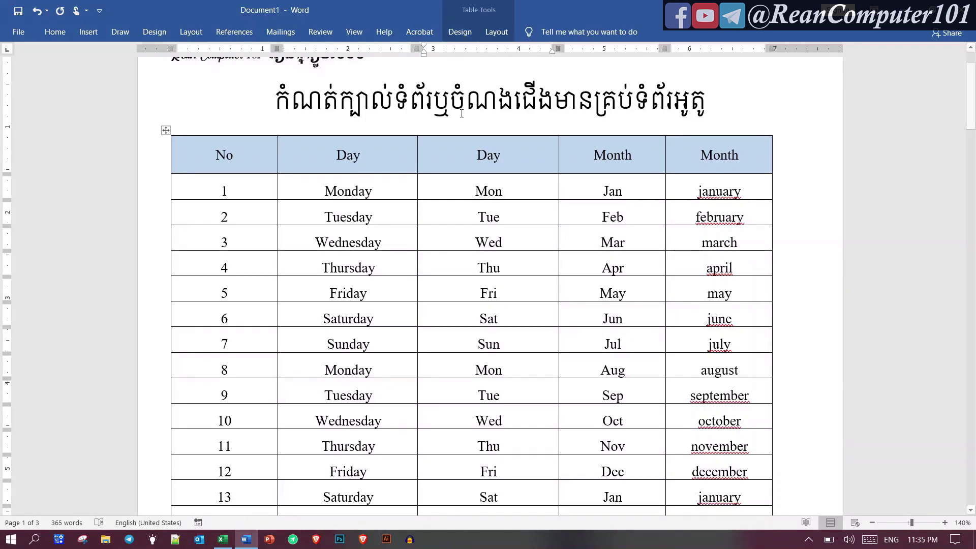
double_click(491, 156)
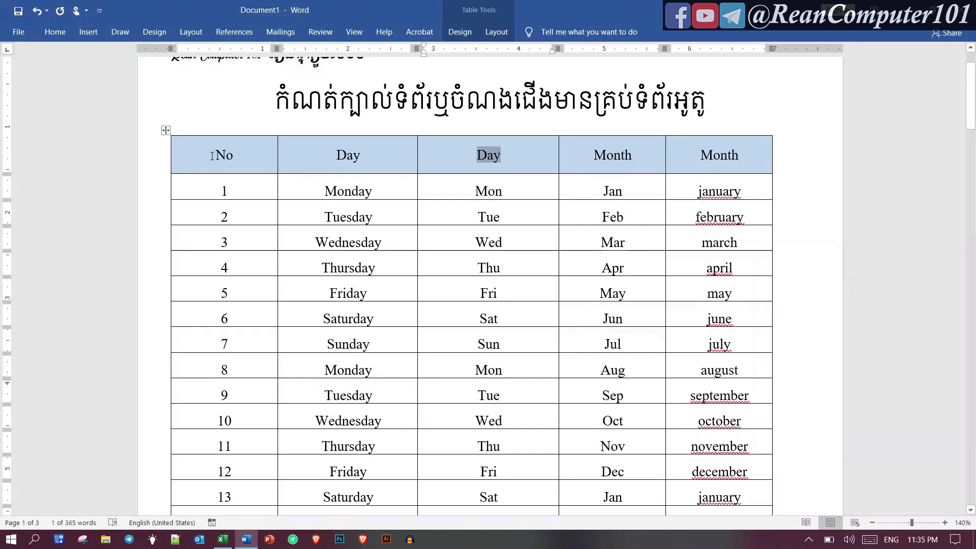
drag(213, 156, 679, 149)
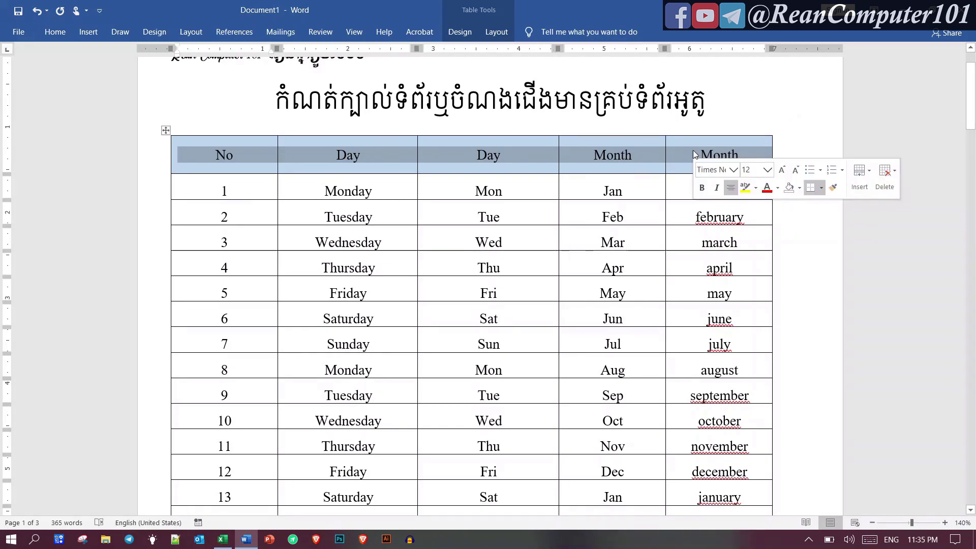
click(466, 31)
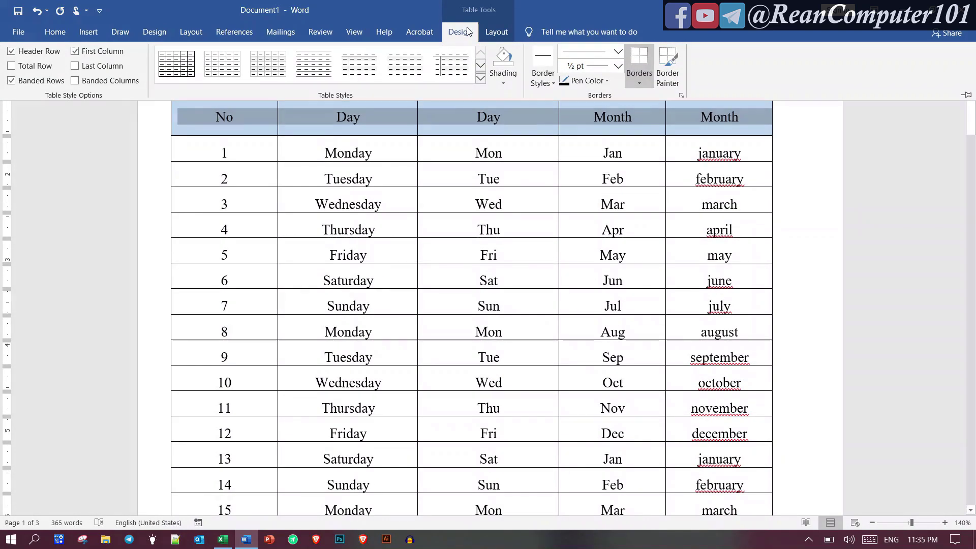
Step: Turn on 'Repeat as header row at the top of each page' in Table Properties
click(495, 32)
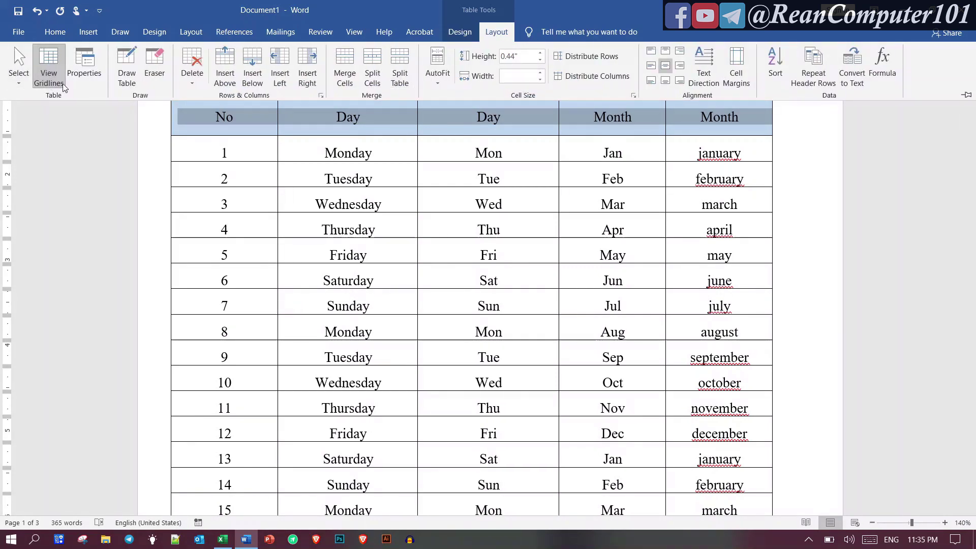
click(92, 72)
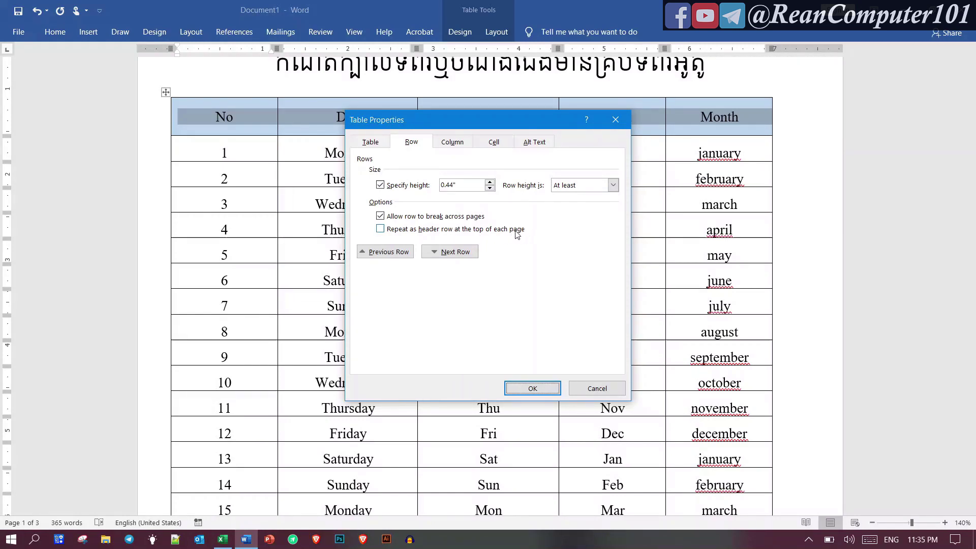
click(380, 229)
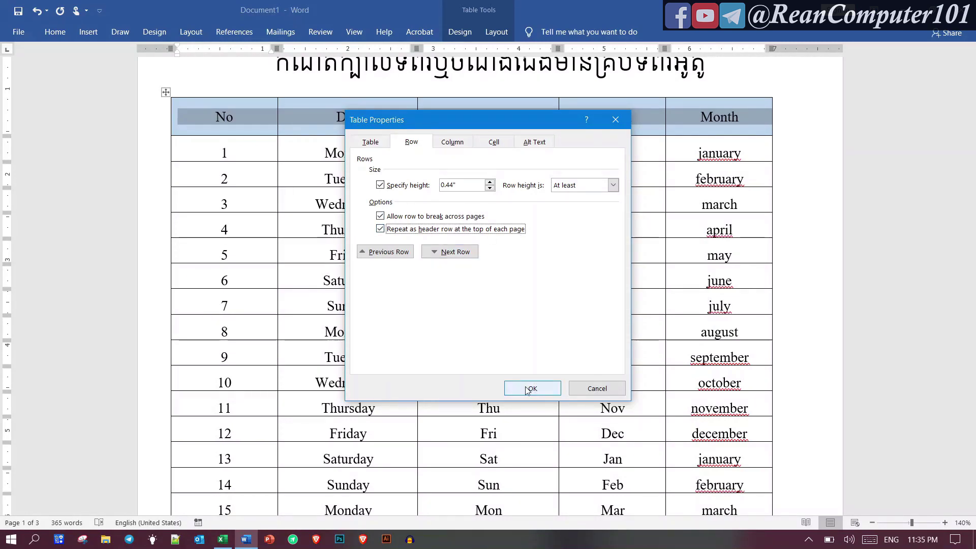
click(531, 389)
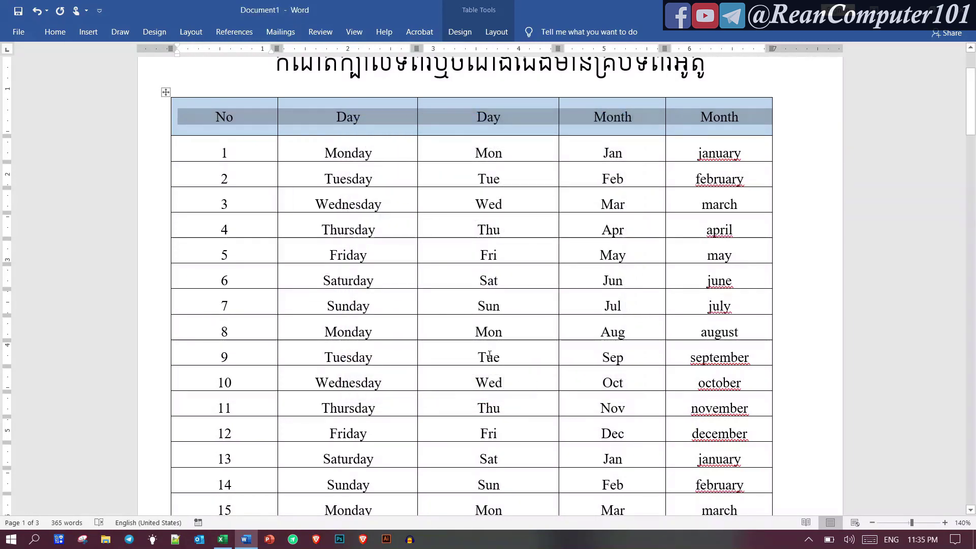
click(486, 357)
scroll(490, 355, down, 3)
scroll(489, 355, down, 3)
scroll(490, 355, down, 5)
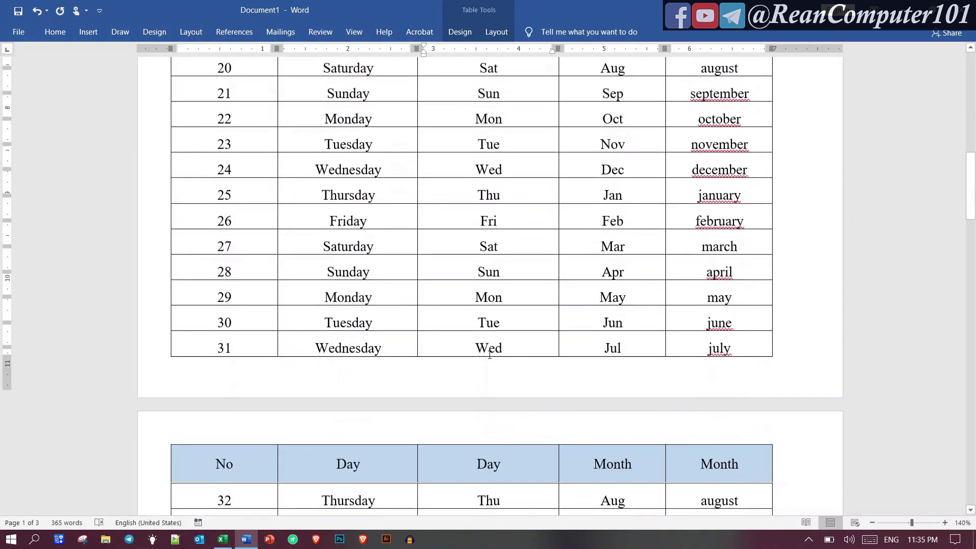
scroll(353, 374, down, 3)
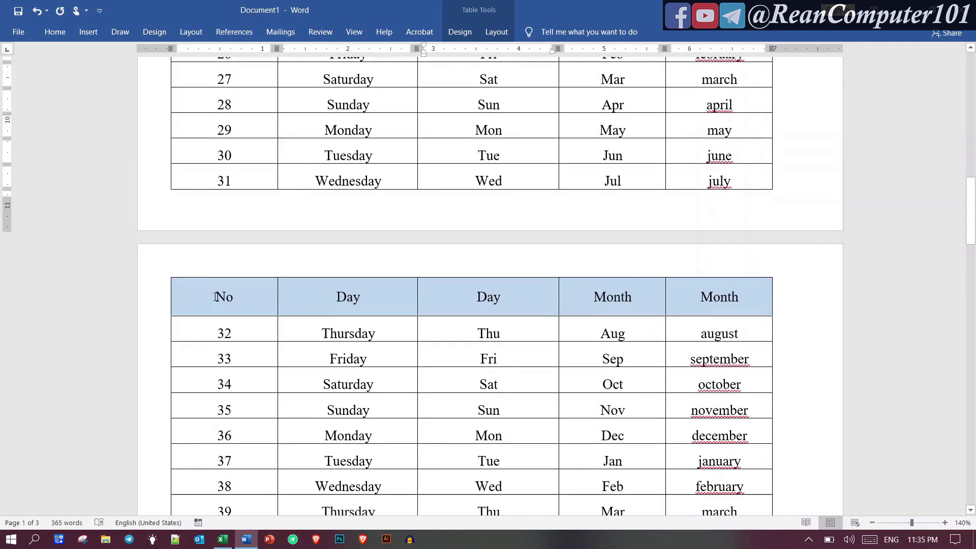
drag(181, 333, 501, 304)
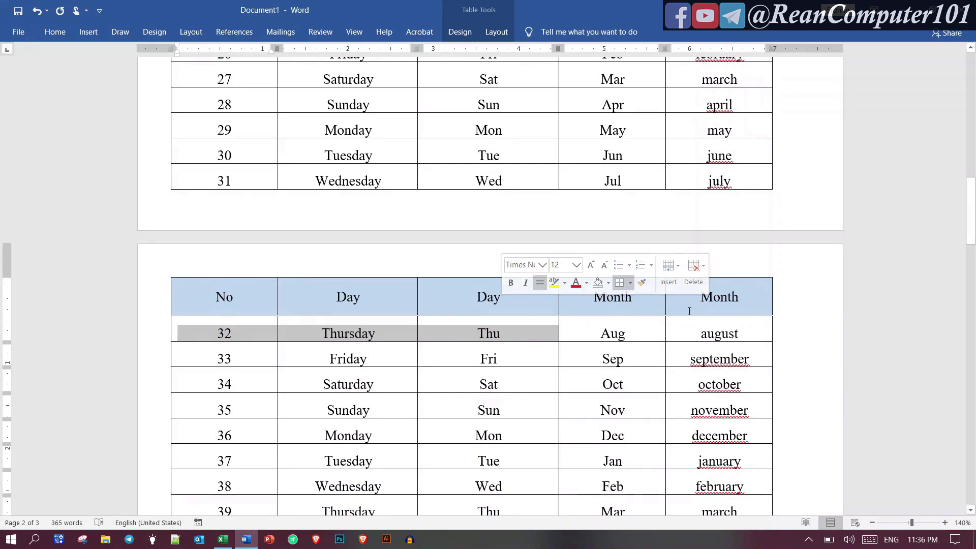
scroll(512, 402, down, 7)
scroll(512, 401, down, 6)
scroll(511, 402, down, 5)
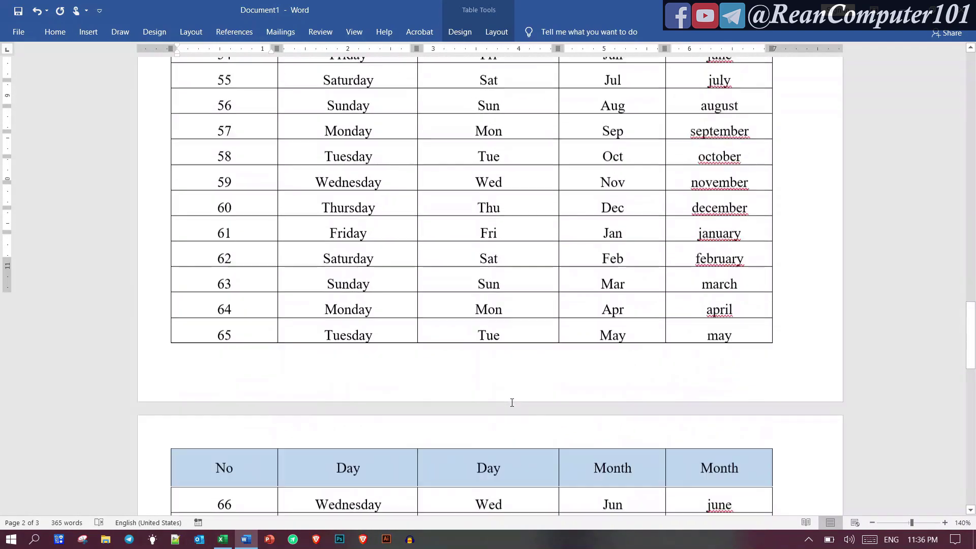
scroll(511, 402, down, 5)
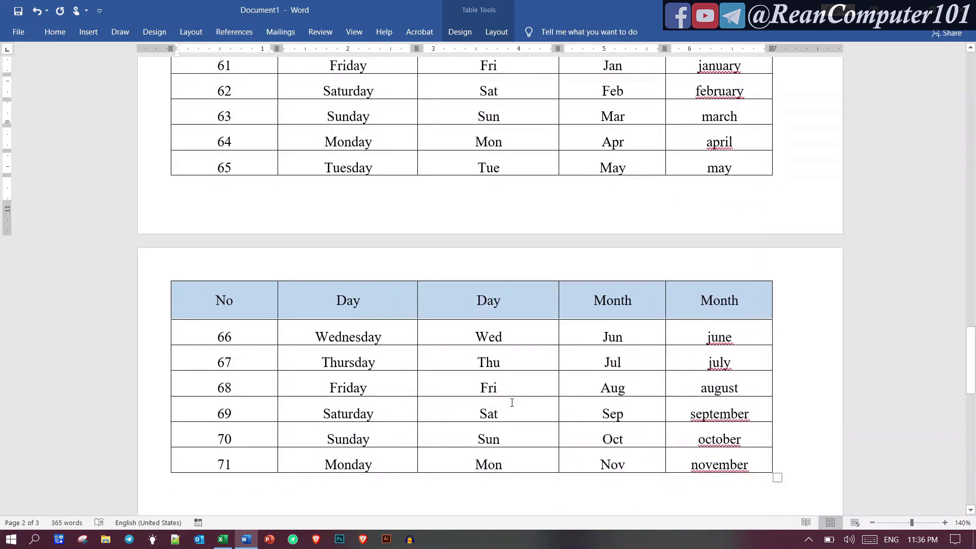
key(ctrl+p)
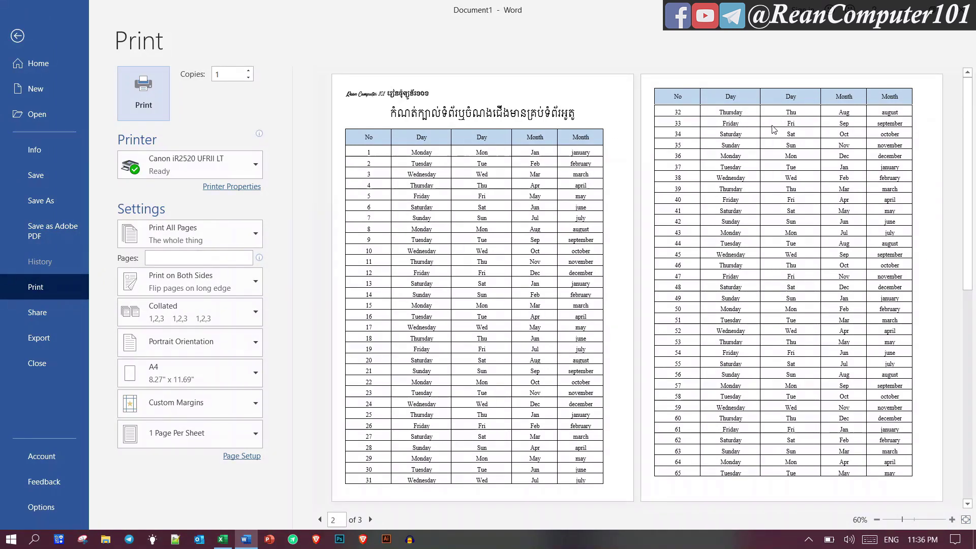
key(Escape)
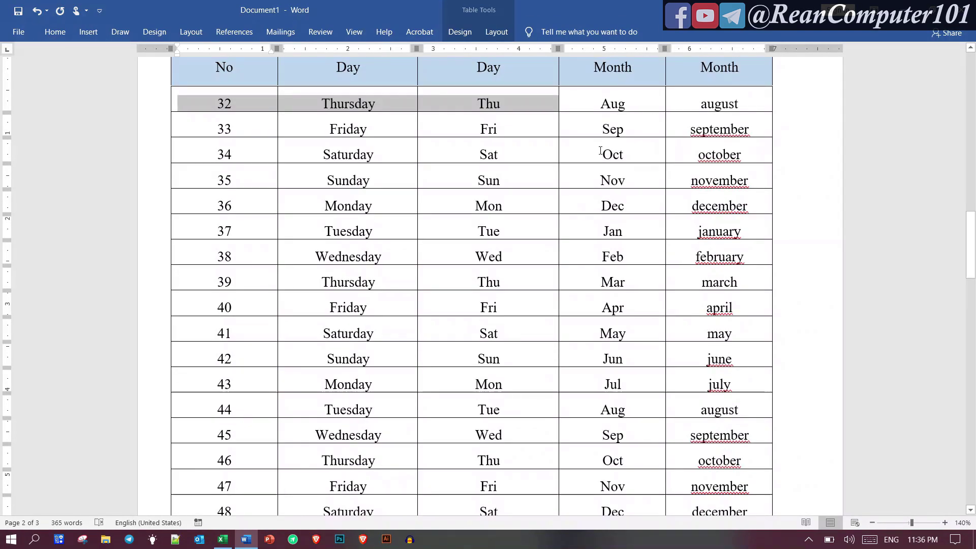
Step: Select the No to Month header row at the top of the table
click(600, 151)
scroll(463, 191, up, 3)
scroll(463, 190, up, 6)
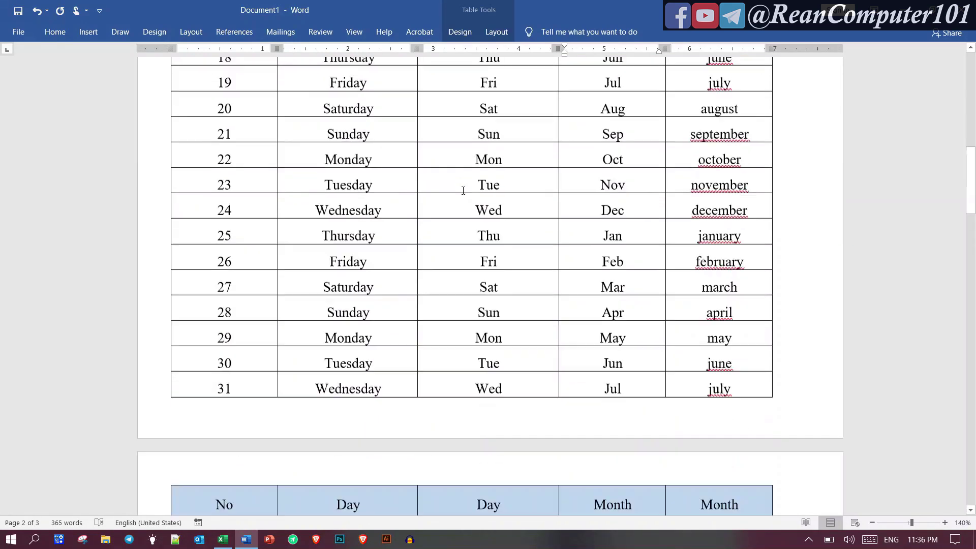
scroll(463, 190, up, 10)
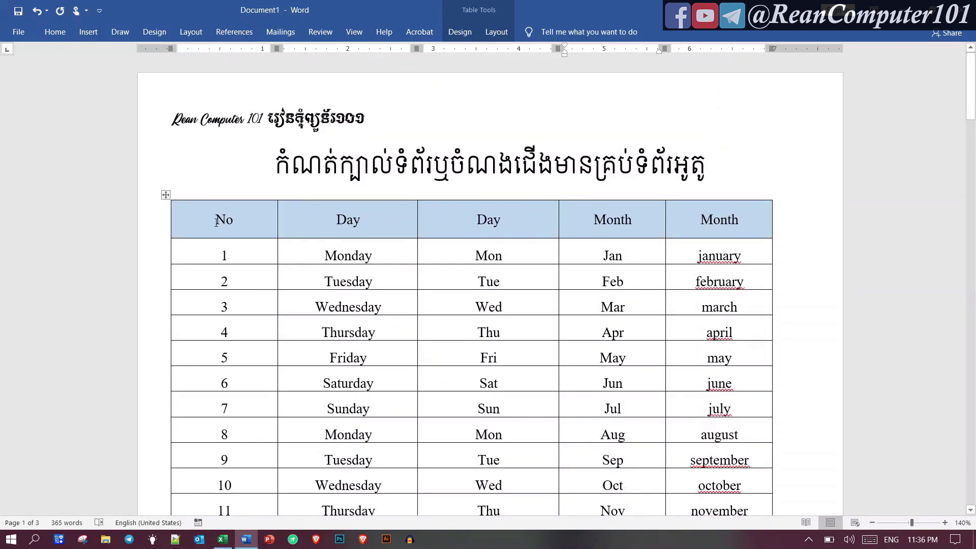
mouse_move(216, 222)
mouse_down()
mouse_move(693, 216)
mouse_move(714, 228)
mouse_up()
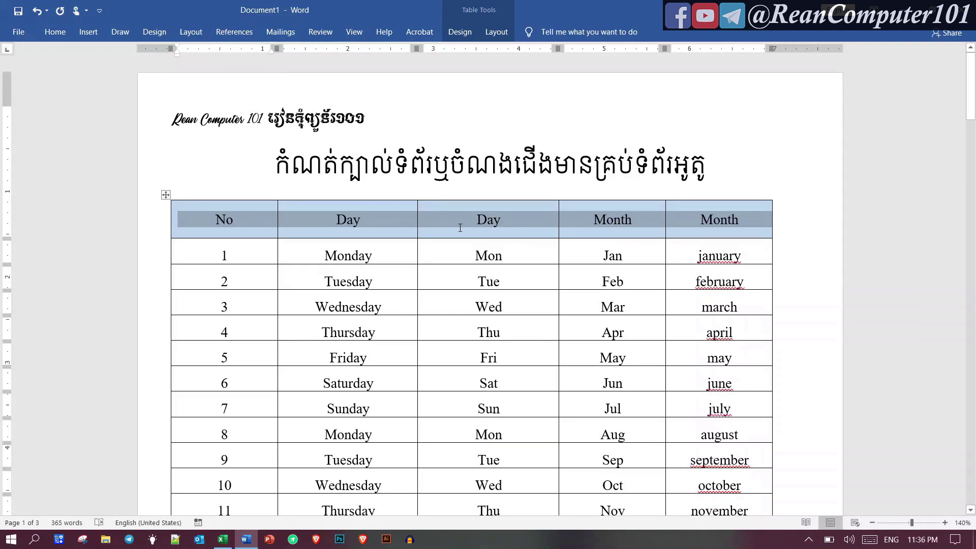
Step: Uncheck 'Repeat as header row' in Table Properties and check page 2 starts at row 32
click(460, 32)
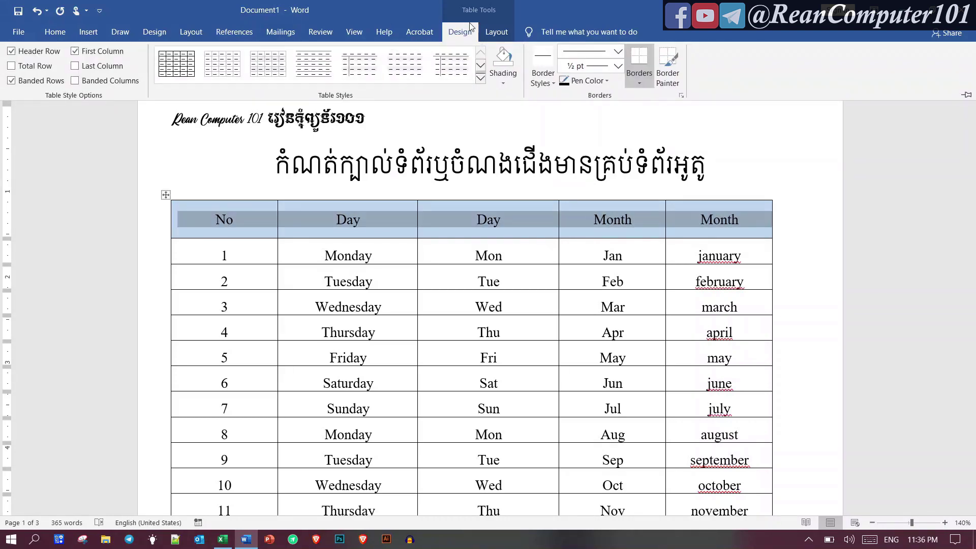
click(493, 31)
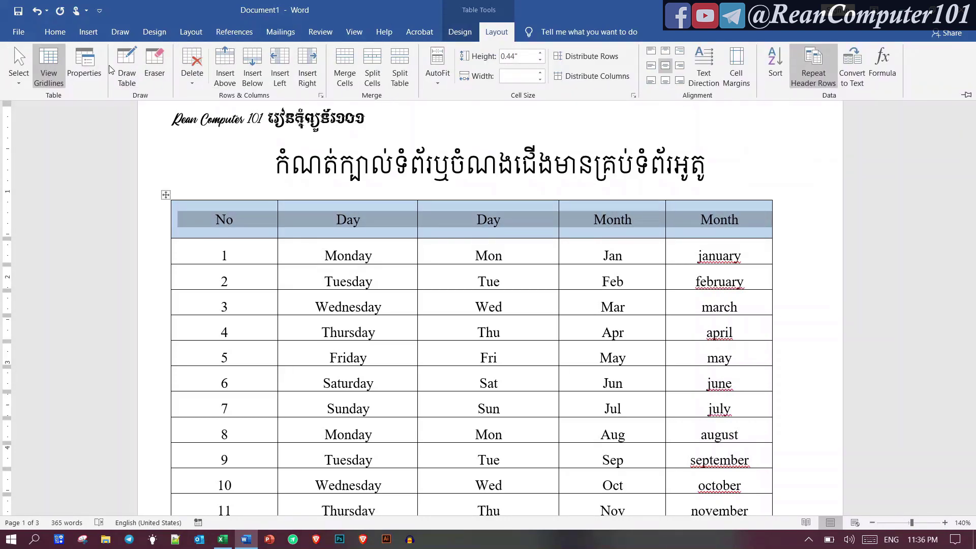
click(84, 66)
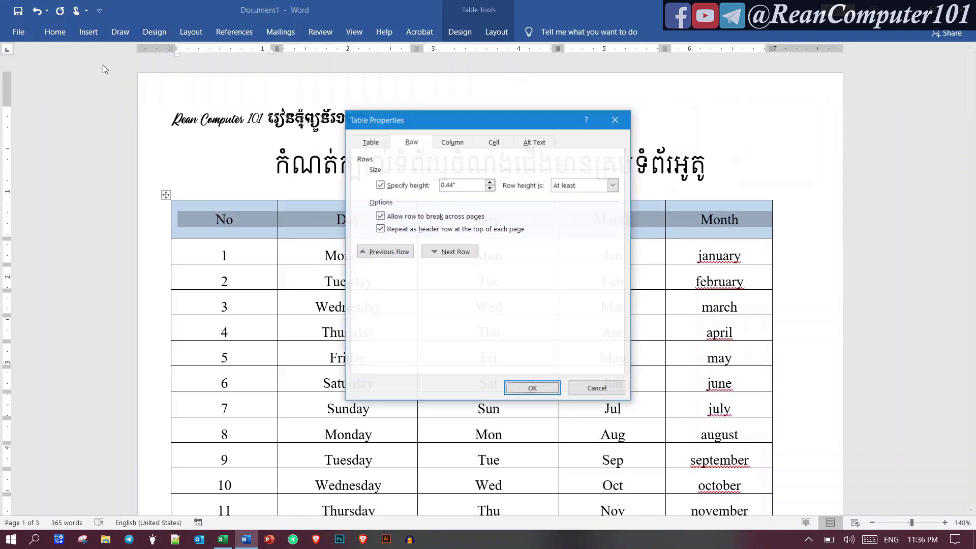
click(412, 230)
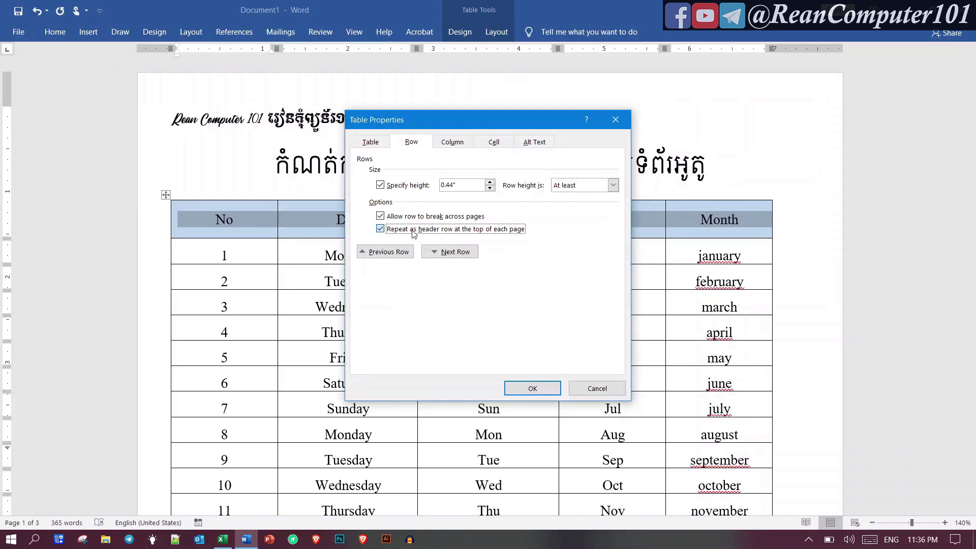
click(533, 394)
scroll(536, 391, down, 2)
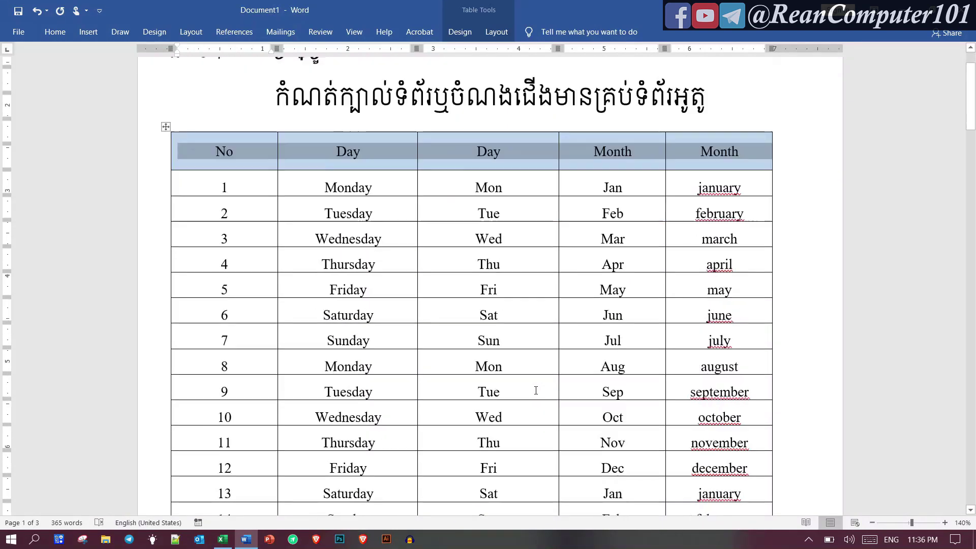
scroll(535, 390, down, 10)
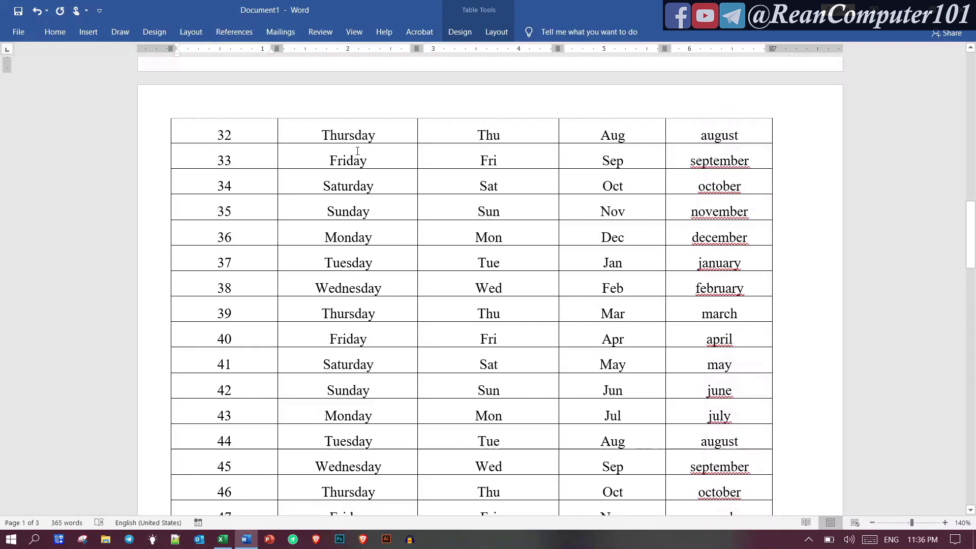
scroll(461, 192, up, 2)
scroll(462, 192, up, 1)
Step: Reselect the header row cells from No through Month
scroll(462, 192, up, 4)
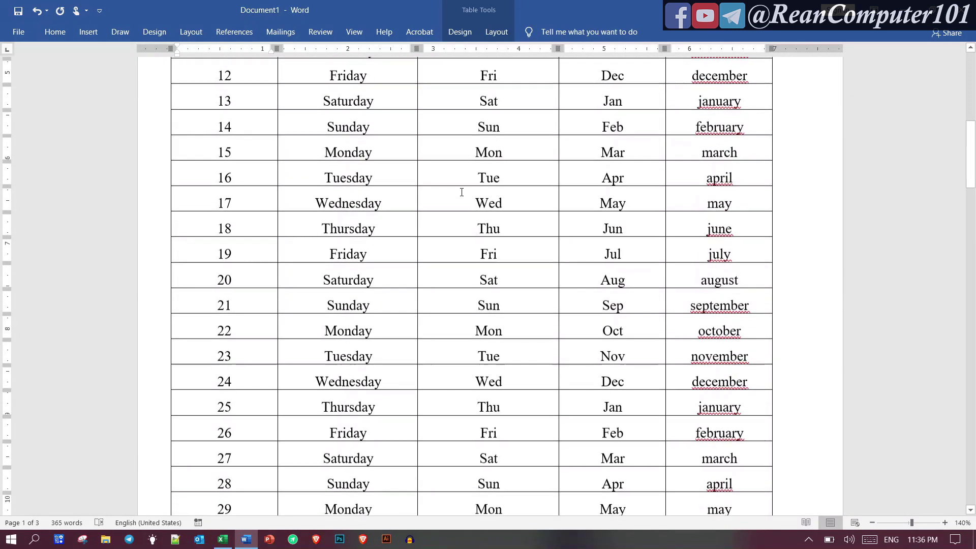
scroll(461, 192, up, 4)
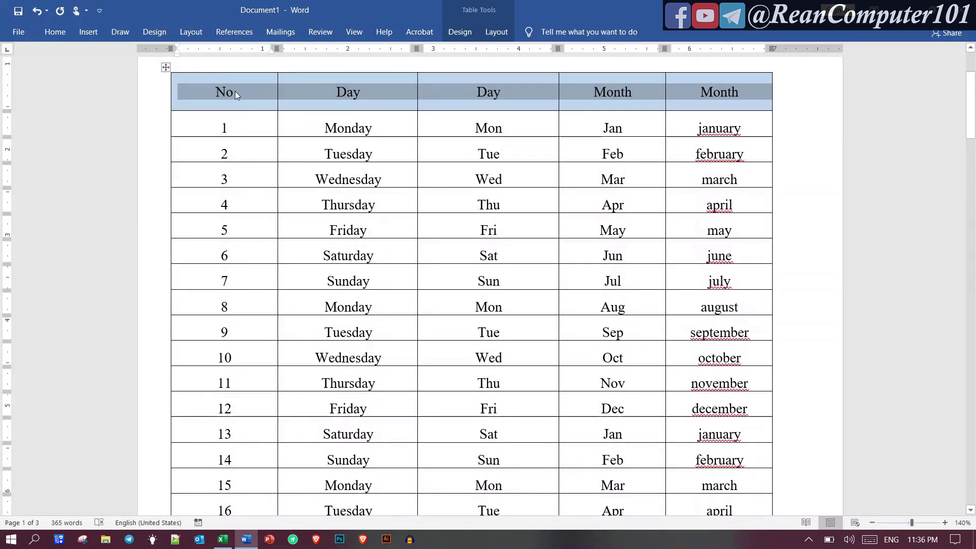
click(235, 91)
mouse_move(216, 91)
mouse_down()
mouse_move(544, 112)
mouse_move(673, 86)
mouse_up()
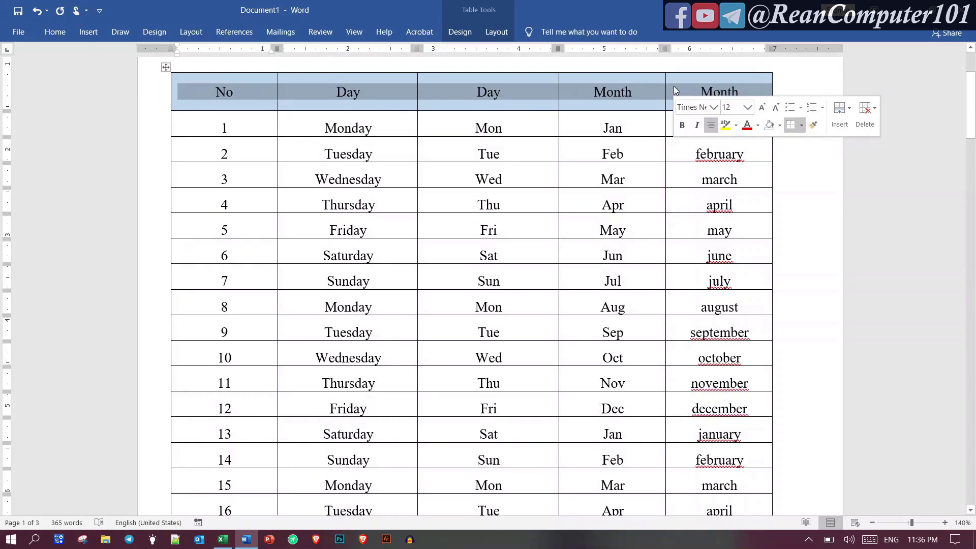
scroll(673, 86, up, 1)
Step: Apply Repeat Header Rows and confirm the headings reappear above row 32 on page 2
click(500, 33)
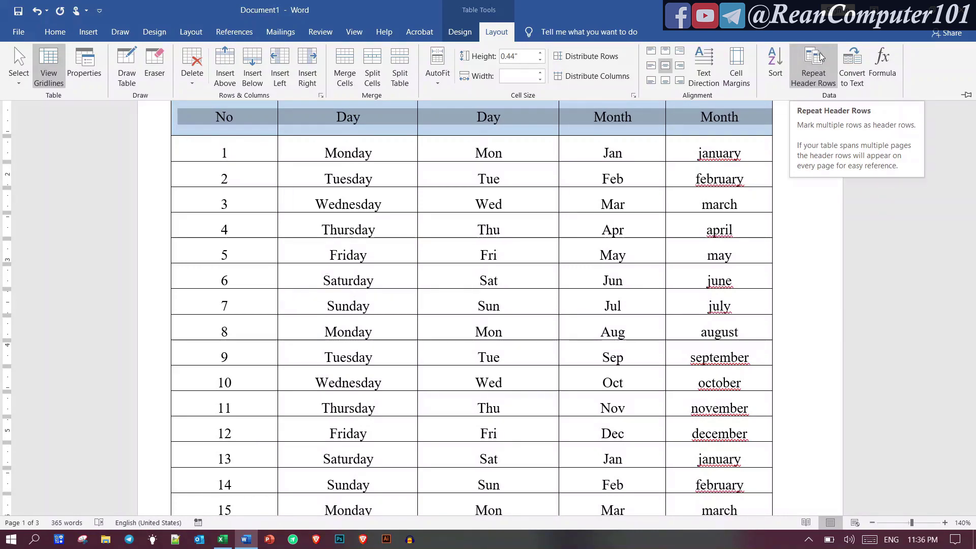
click(815, 85)
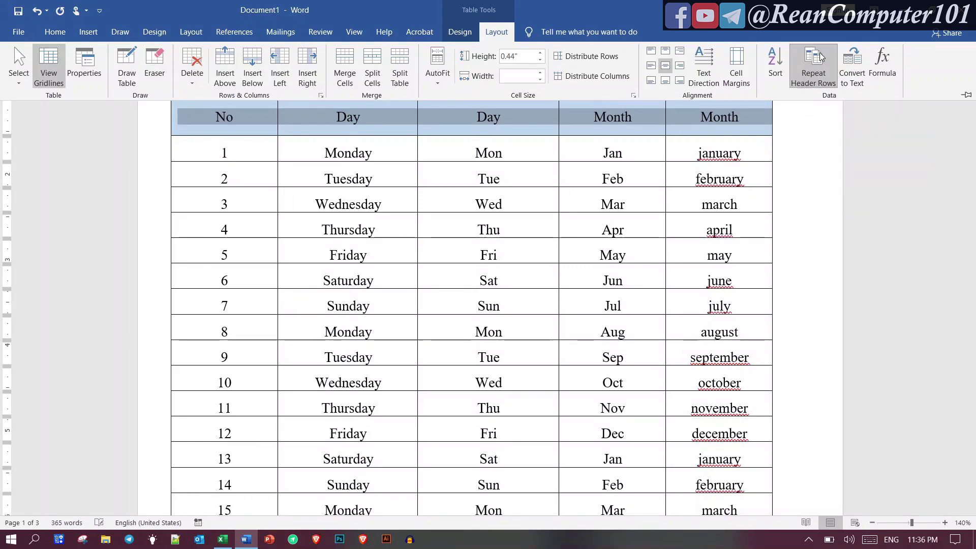
click(646, 360)
scroll(645, 359, down, 5)
scroll(645, 359, down, 3)
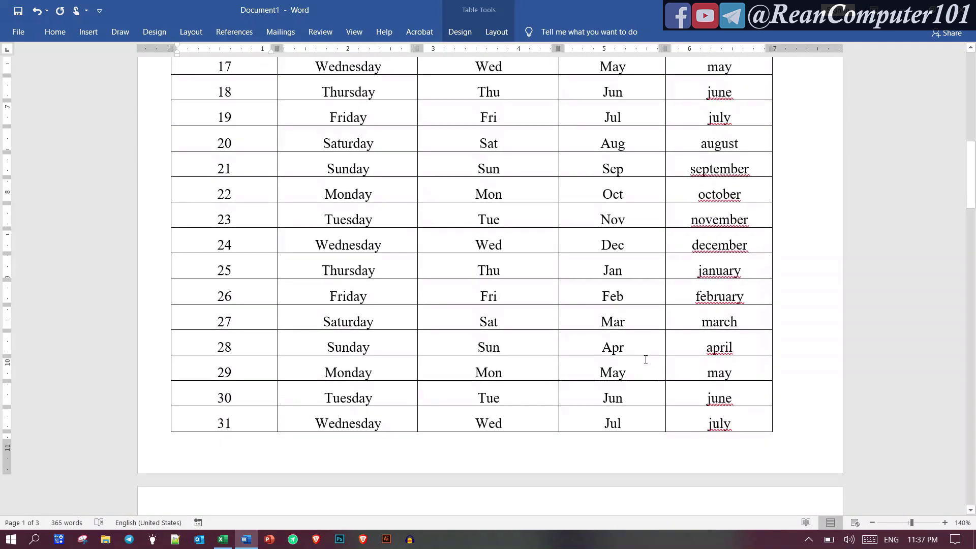
scroll(646, 360, down, 5)
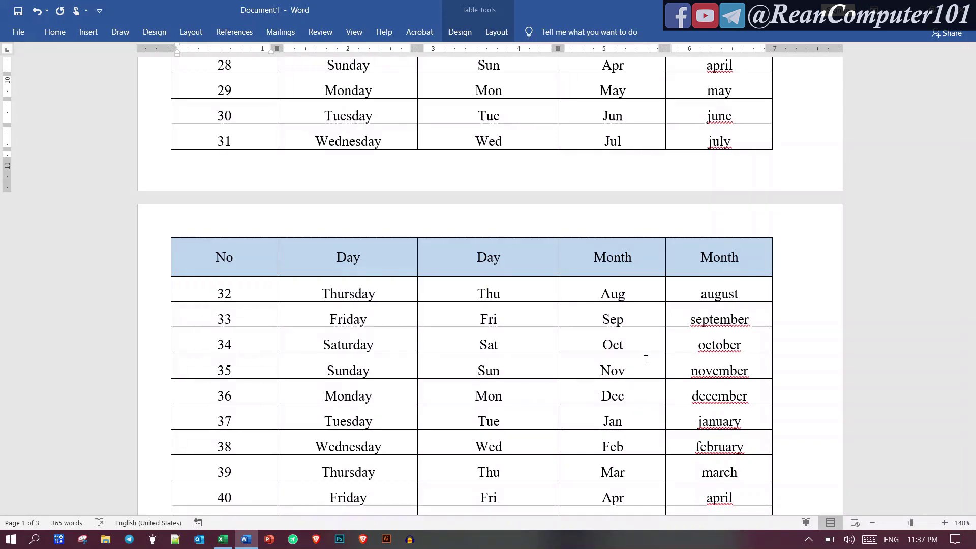
scroll(645, 359, up, 15)
scroll(645, 360, up, 1)
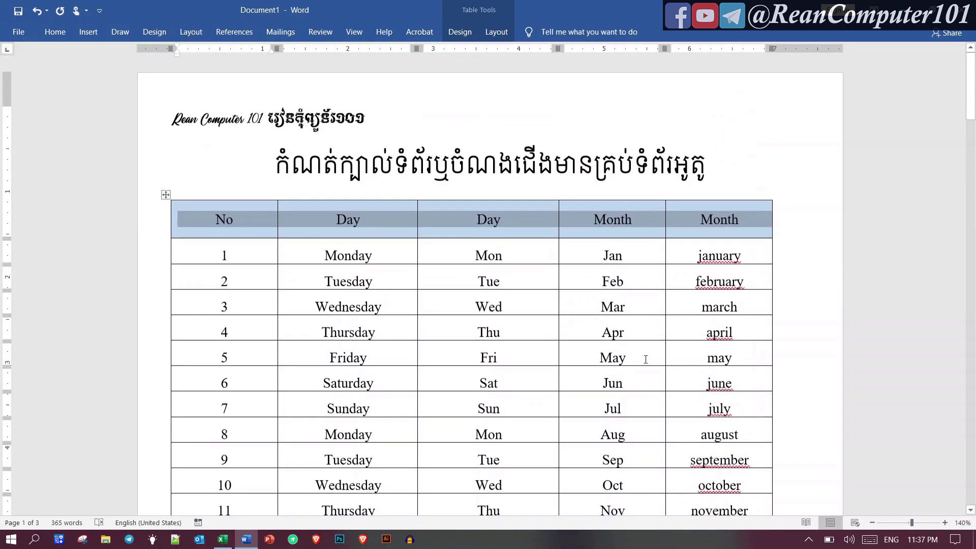
Step: Merge data row 1, from 1 through Jan, into a single full-width cell
click(205, 220)
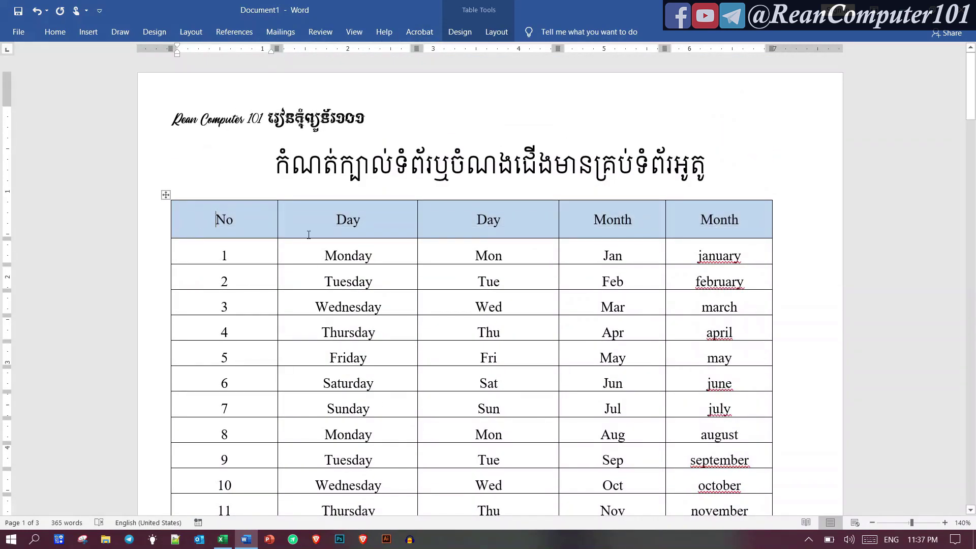
drag(215, 254, 695, 255)
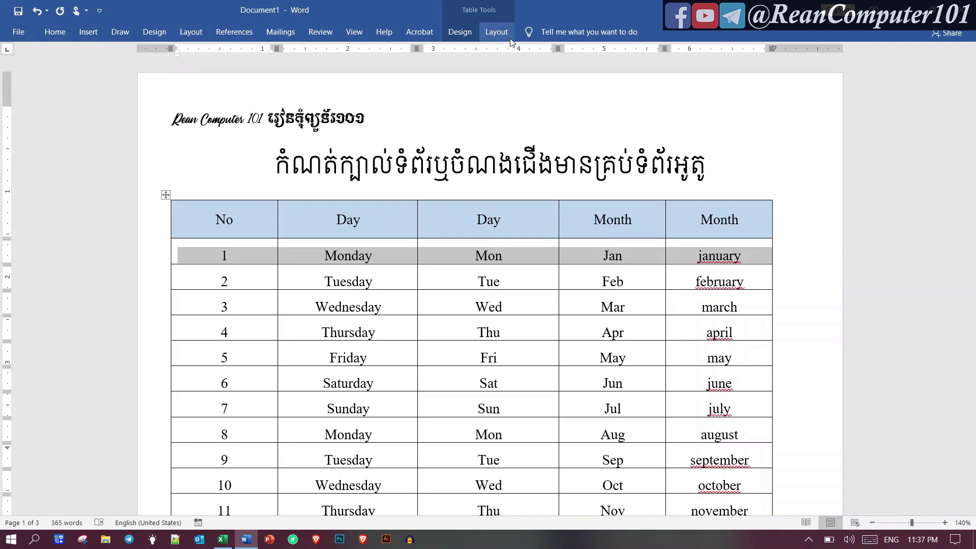
click(460, 33)
click(493, 35)
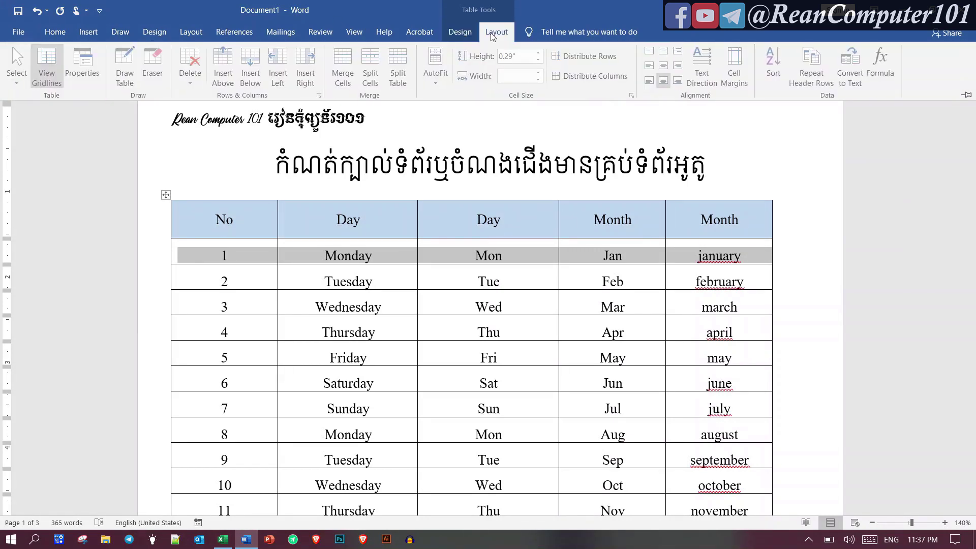
click(336, 70)
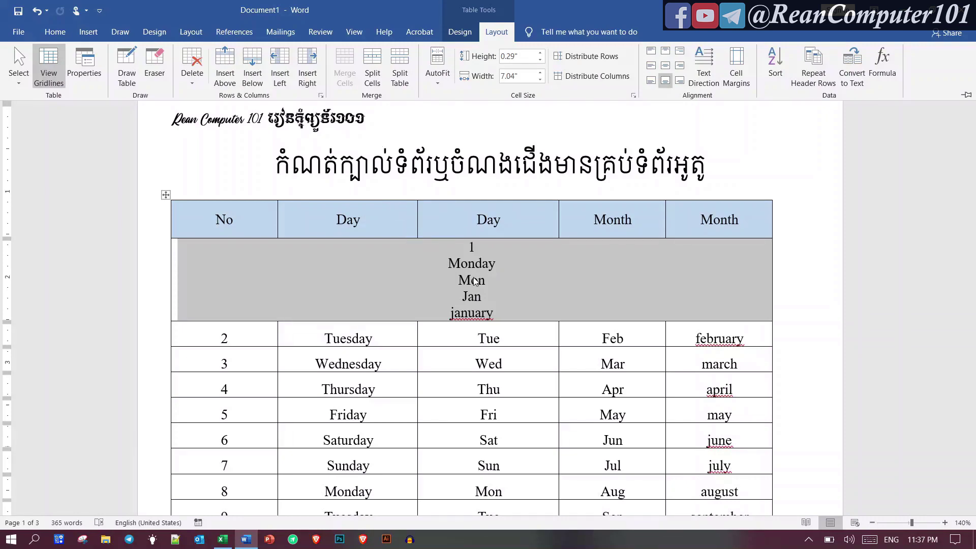
key(ctrl+F1)
Step: Replace the merged row's contents with 'Thank you for watching'
click(509, 285)
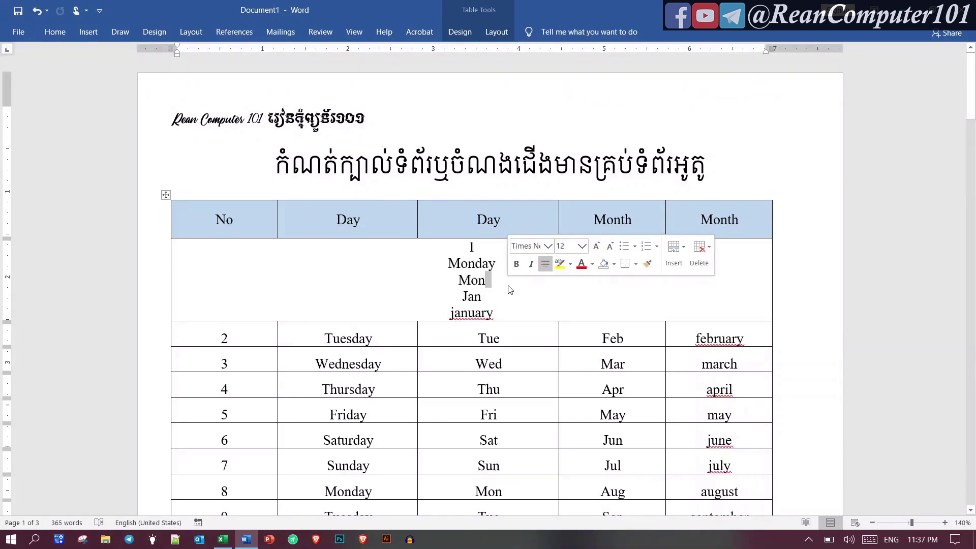
drag(458, 283, 441, 258)
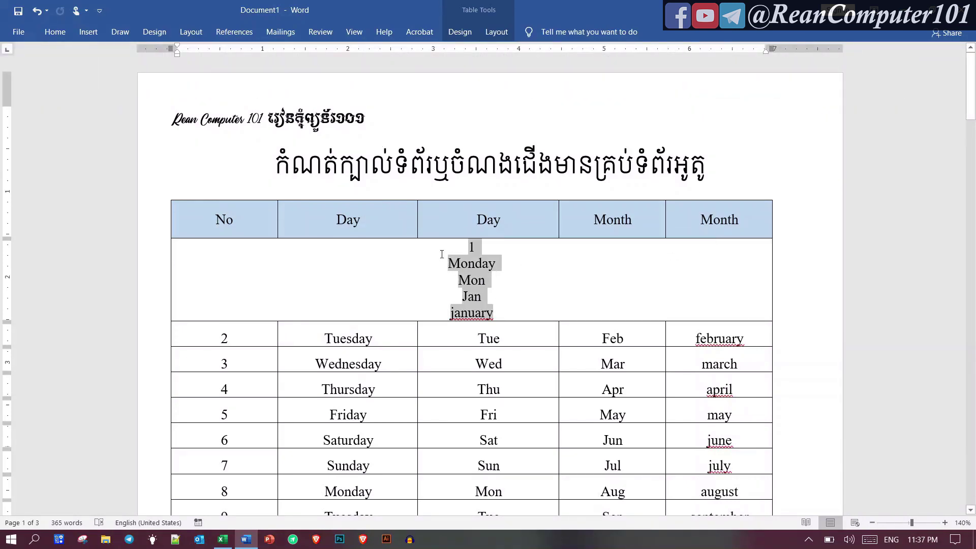
text(=)
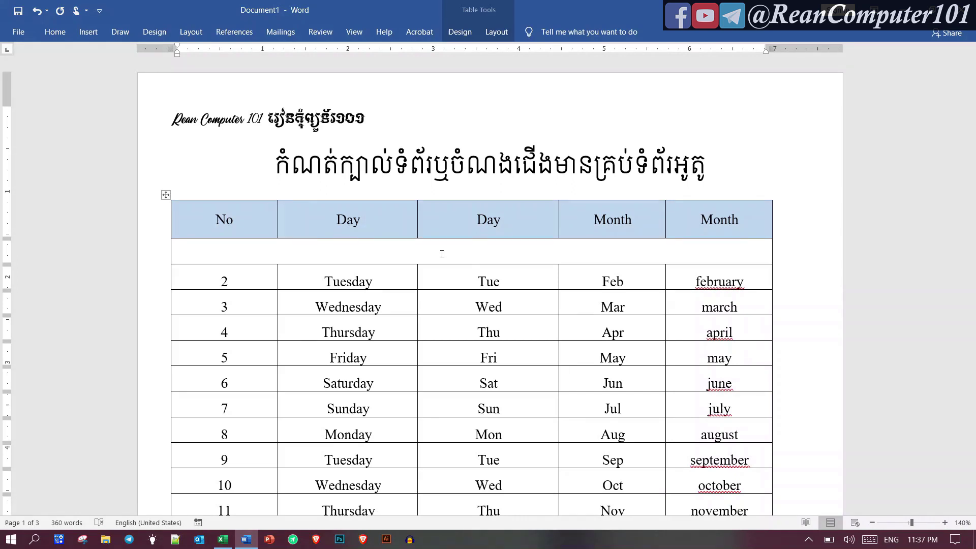
text(We)
key(BackSpace)
key(BackSpace)
text(Thank)
text( you for wa)
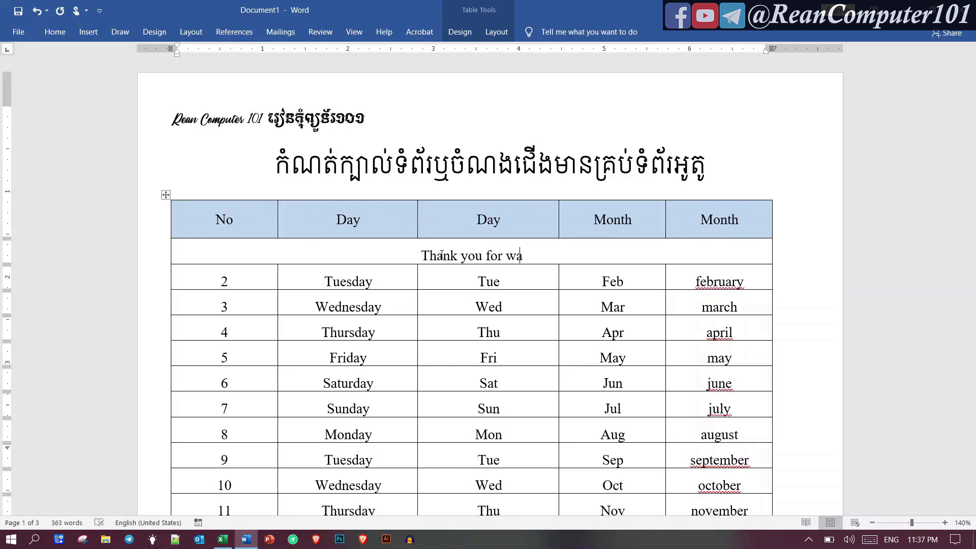
text(tching)
key(Return)
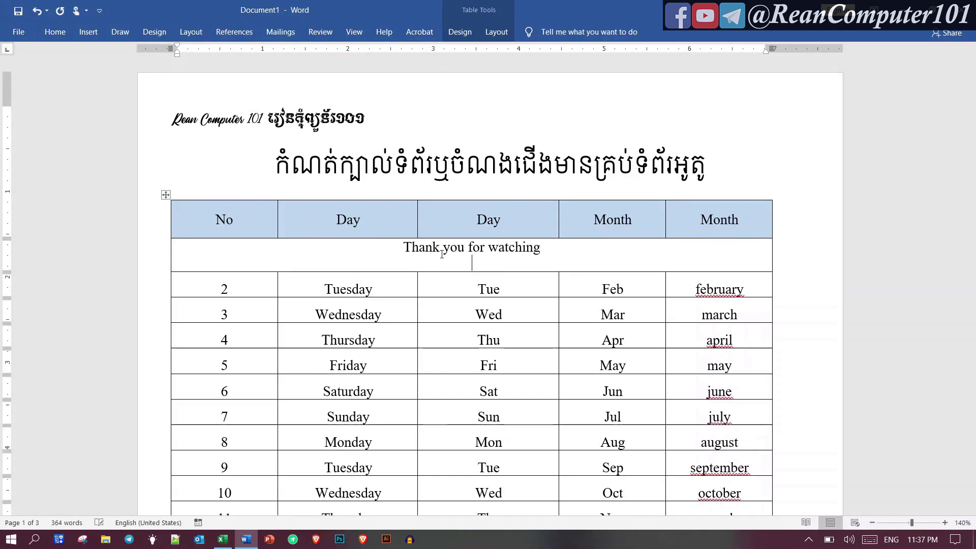
key(BackSpace)
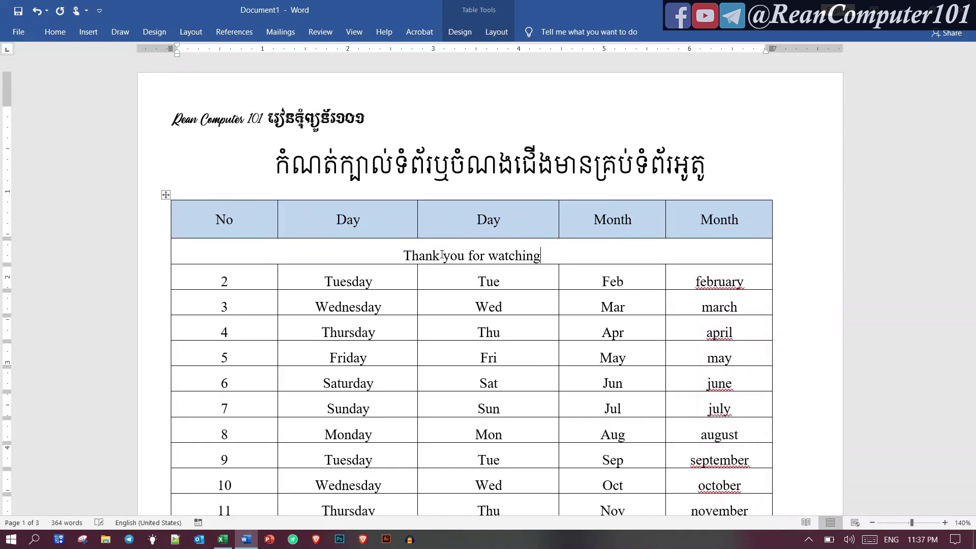
Step: Give the merged 'Thank you for watching' row a light green Standard Colors shading
drag(402, 256, 576, 252)
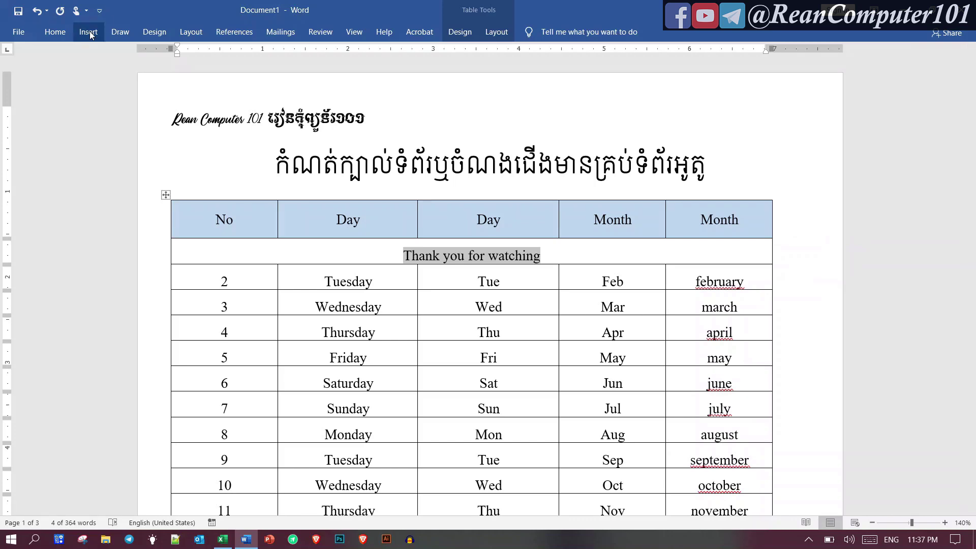
click(496, 32)
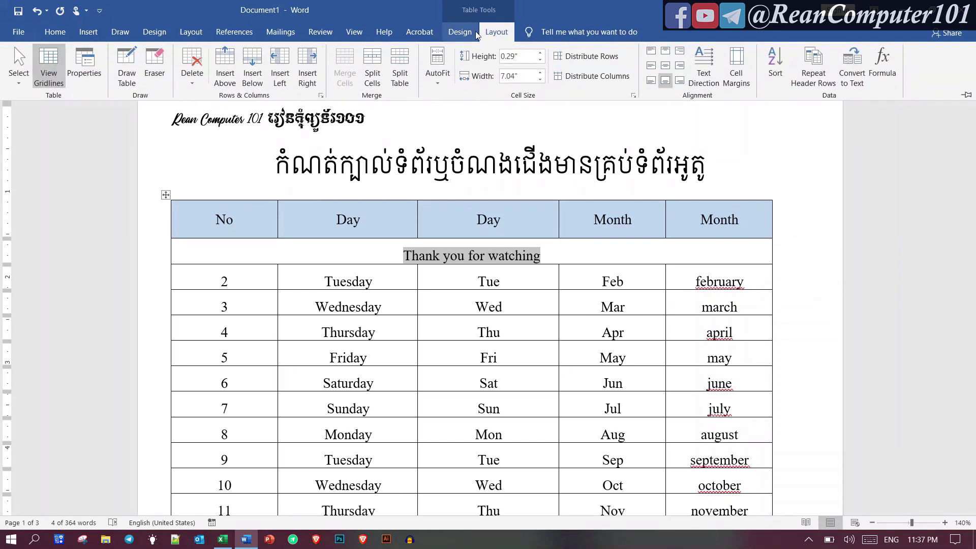
click(474, 35)
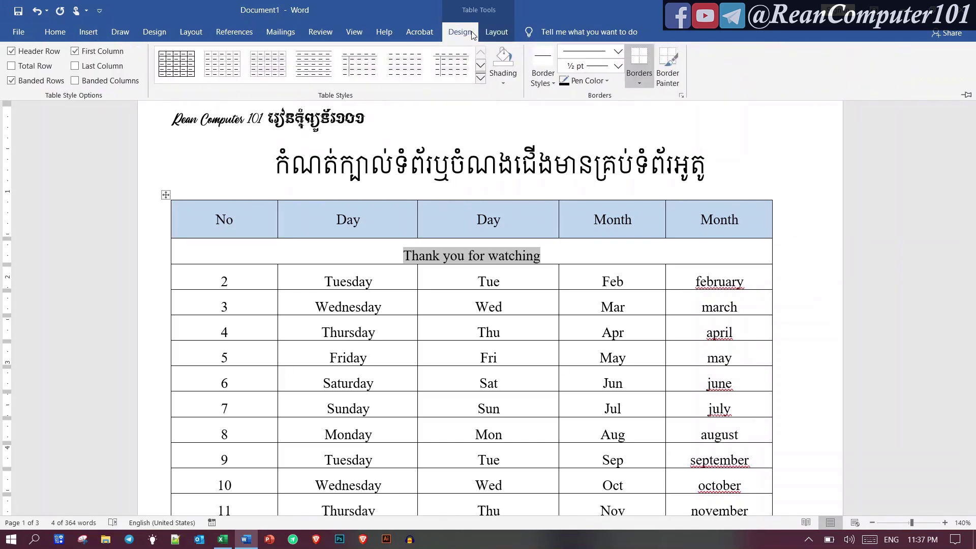
click(506, 82)
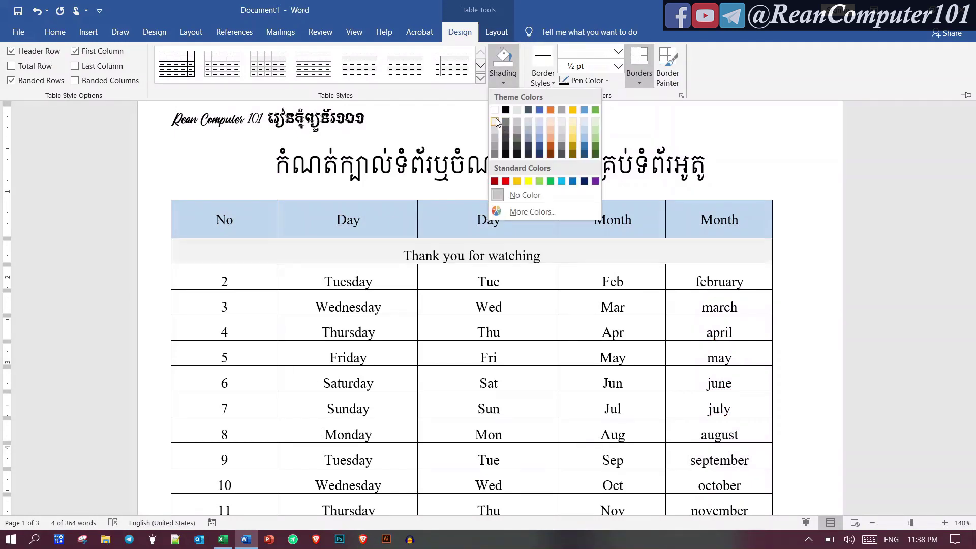
click(539, 181)
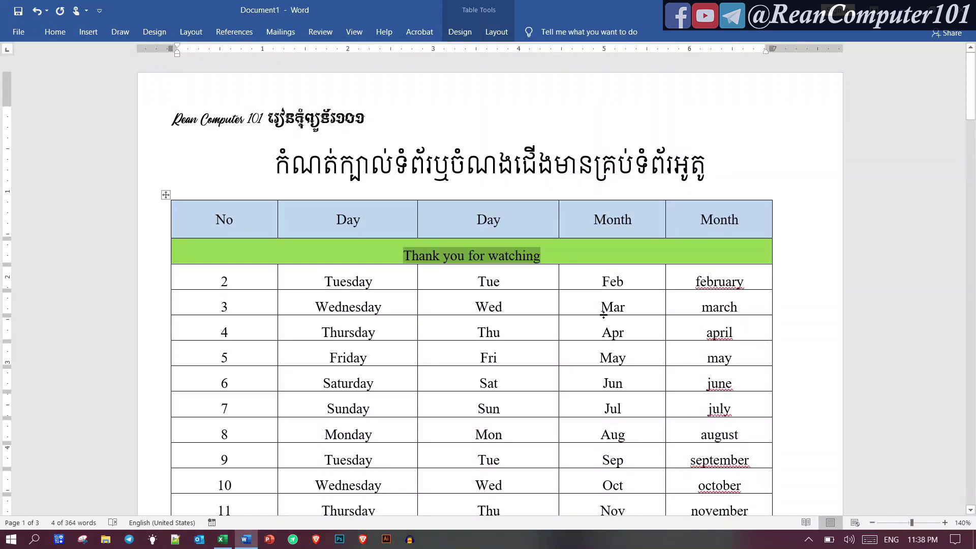
scroll(541, 425, down, 3)
scroll(540, 425, down, 2)
scroll(540, 424, down, 7)
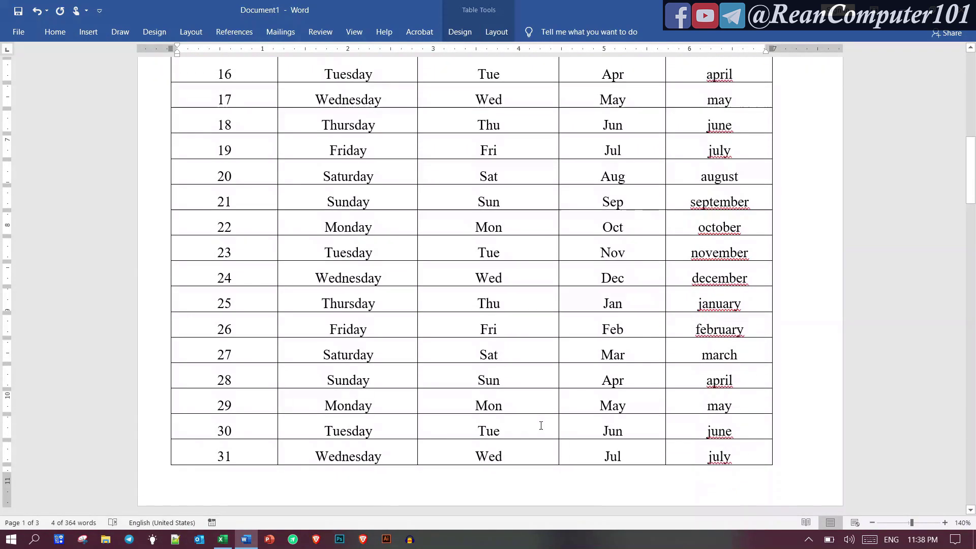
scroll(540, 425, down, 7)
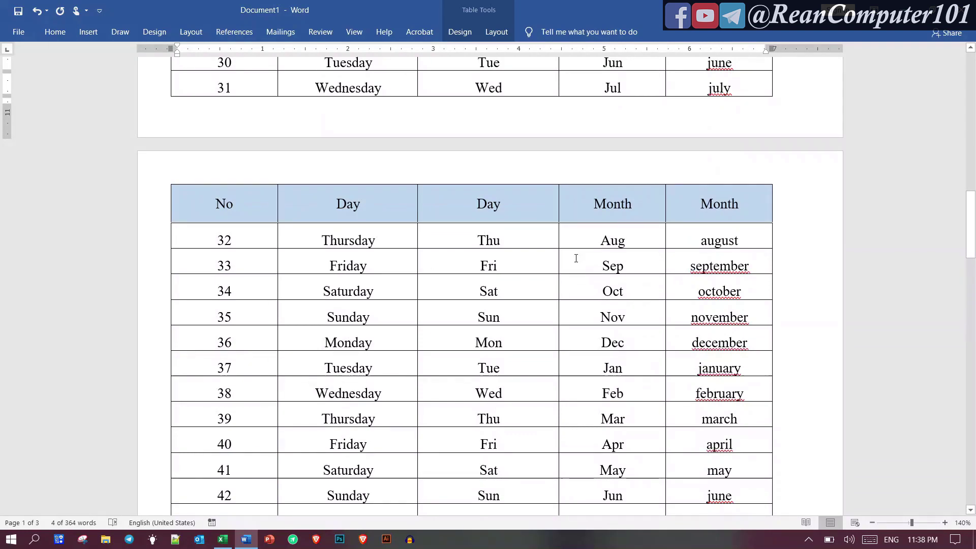
scroll(575, 258, up, 7)
scroll(576, 258, up, 4)
scroll(575, 258, up, 5)
scroll(576, 259, up, 3)
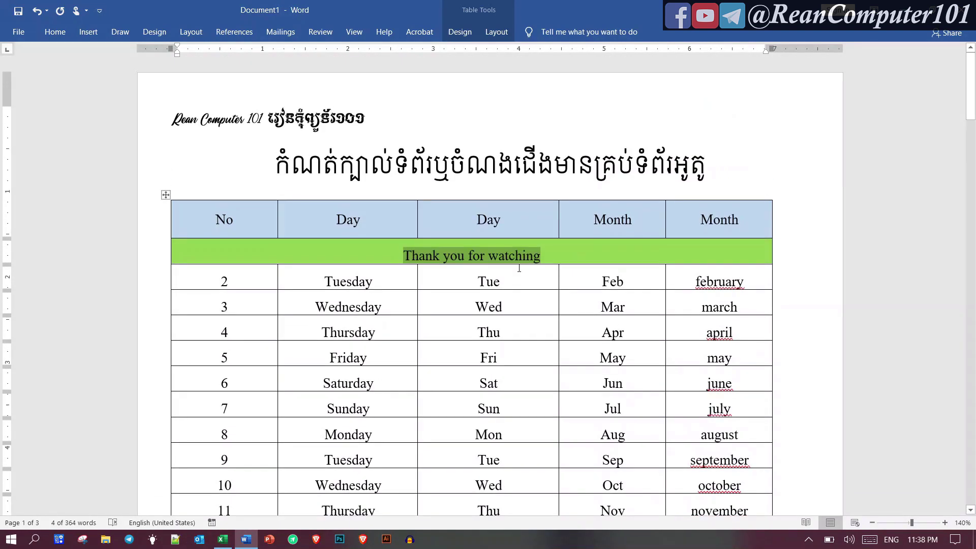
Step: Make the blue header row and green 'Thank you for watching' row Repeat Header Rows
click(481, 283)
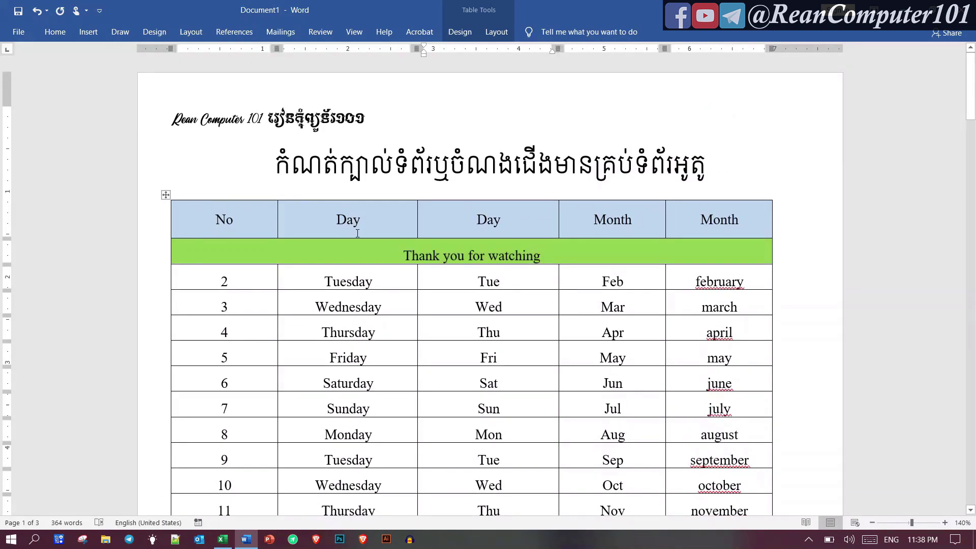
drag(239, 225, 350, 246)
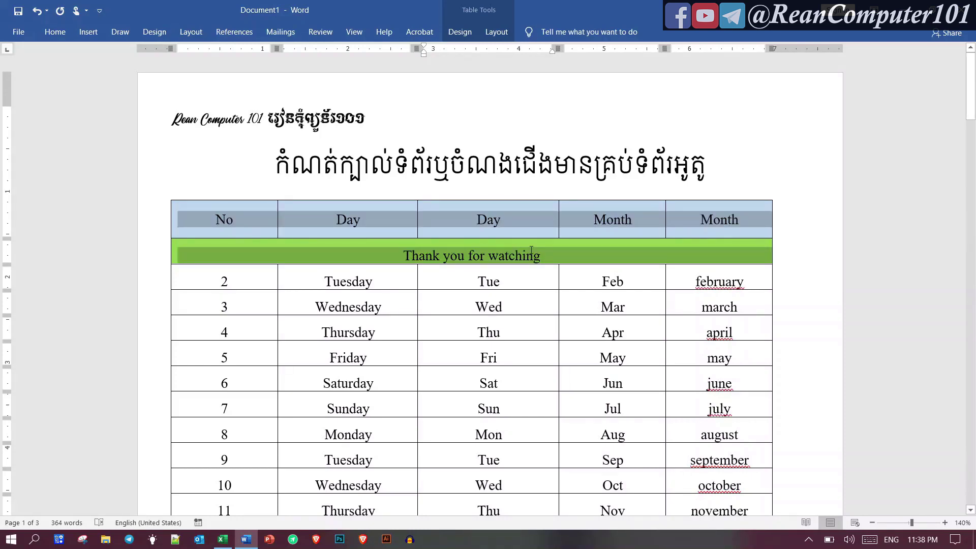
drag(551, 250, 550, 252)
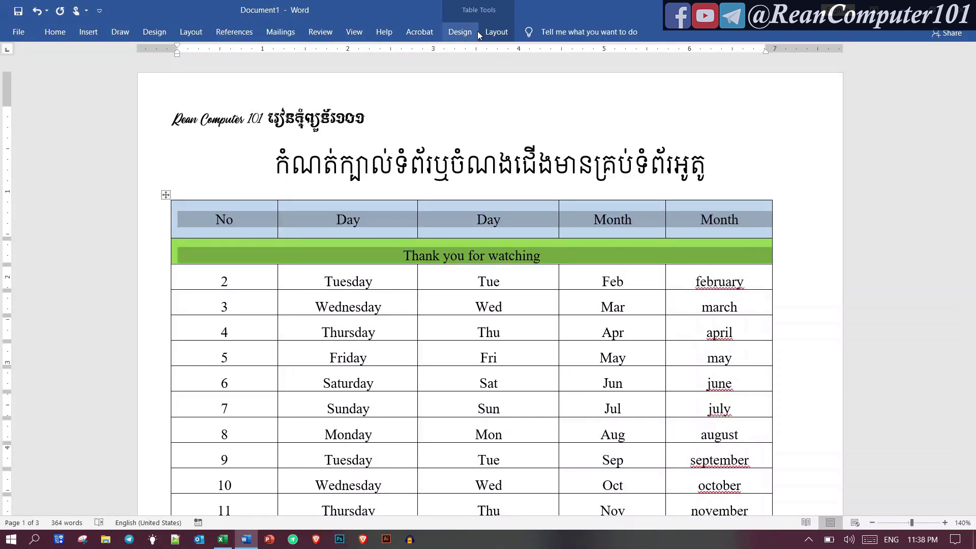
click(497, 32)
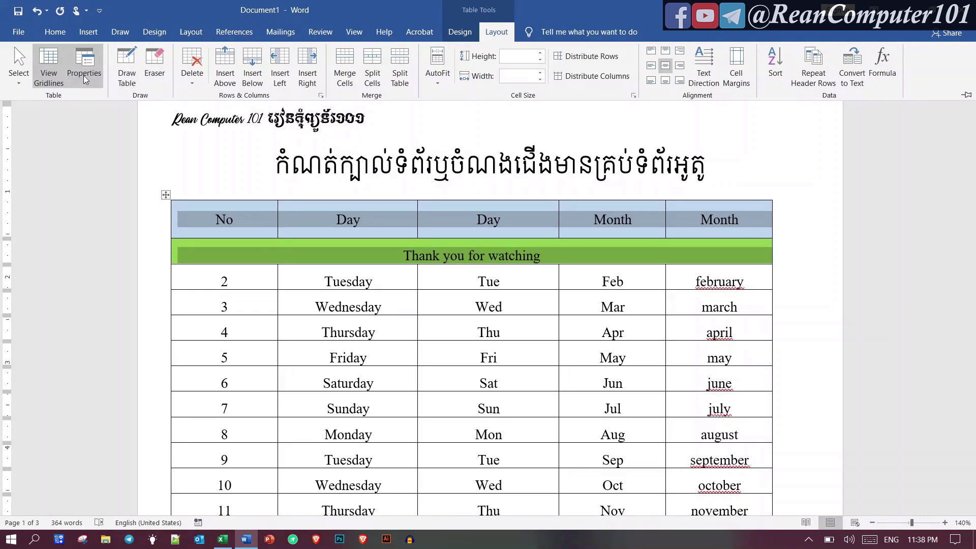
click(821, 71)
key(ctrl+F1)
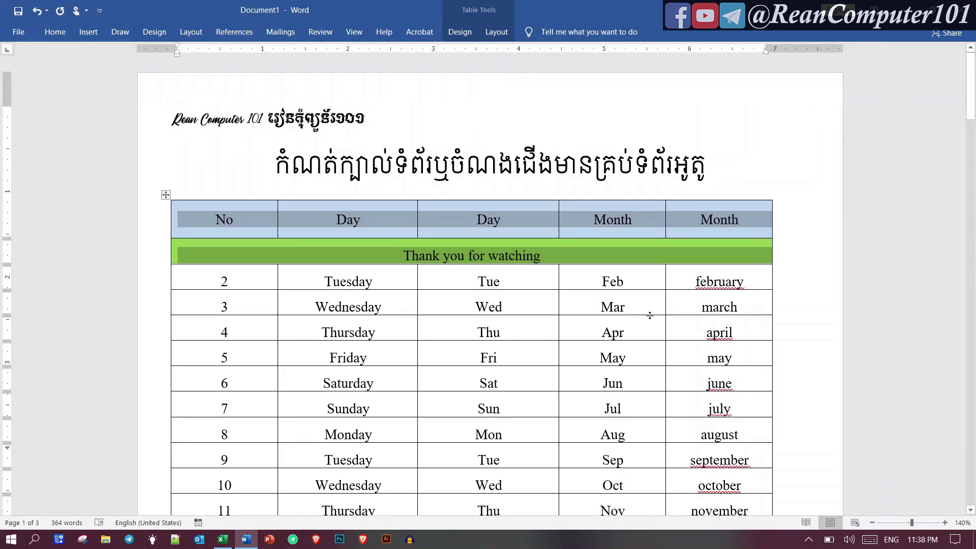
scroll(649, 315, down, 5)
scroll(649, 315, down, 5)
scroll(650, 316, down, 5)
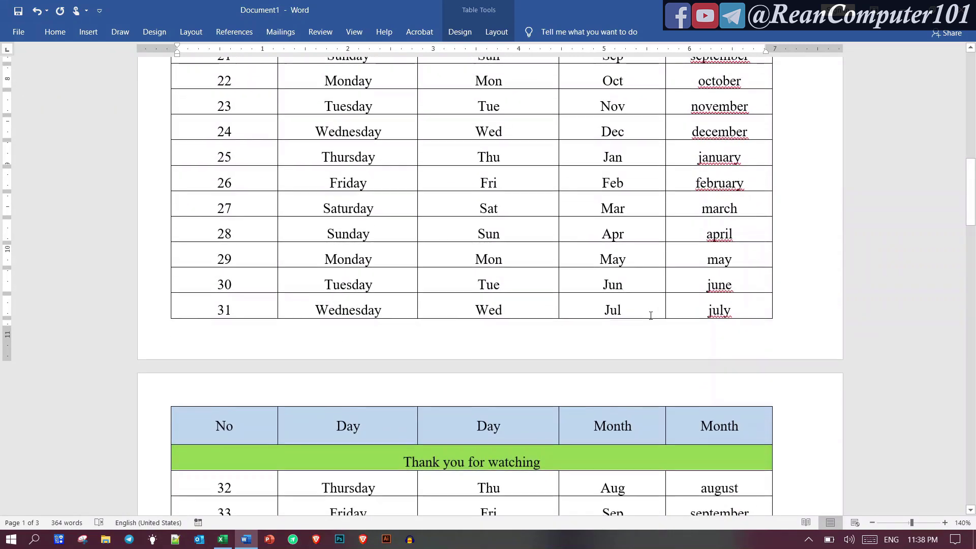
scroll(651, 316, down, 5)
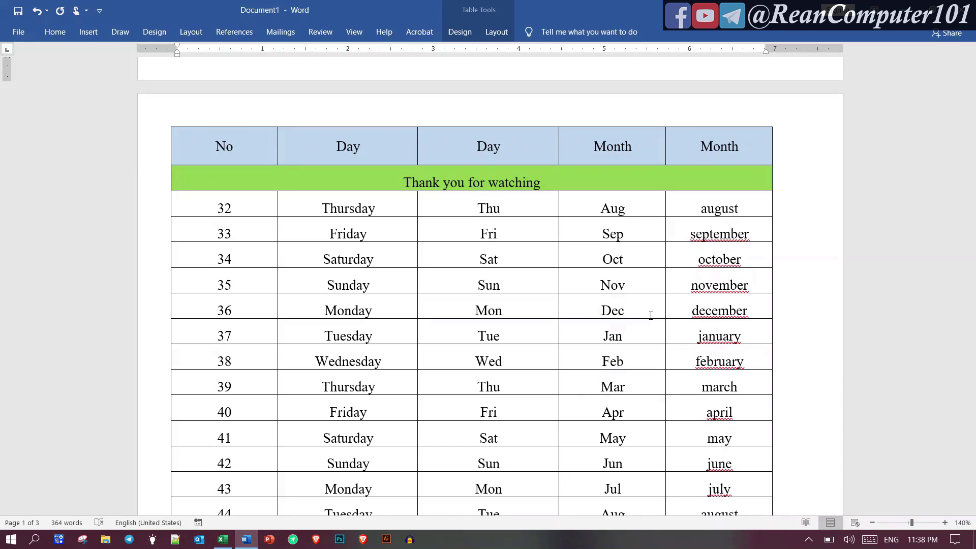
Step: Check in print preview that both top rows repeat on pages 1 to 3
key(ctrl+p)
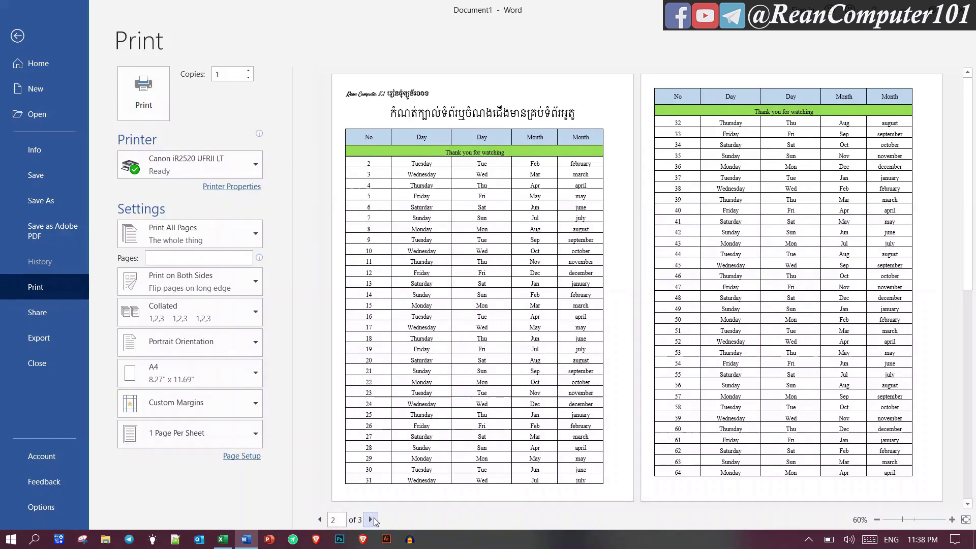
click(371, 520)
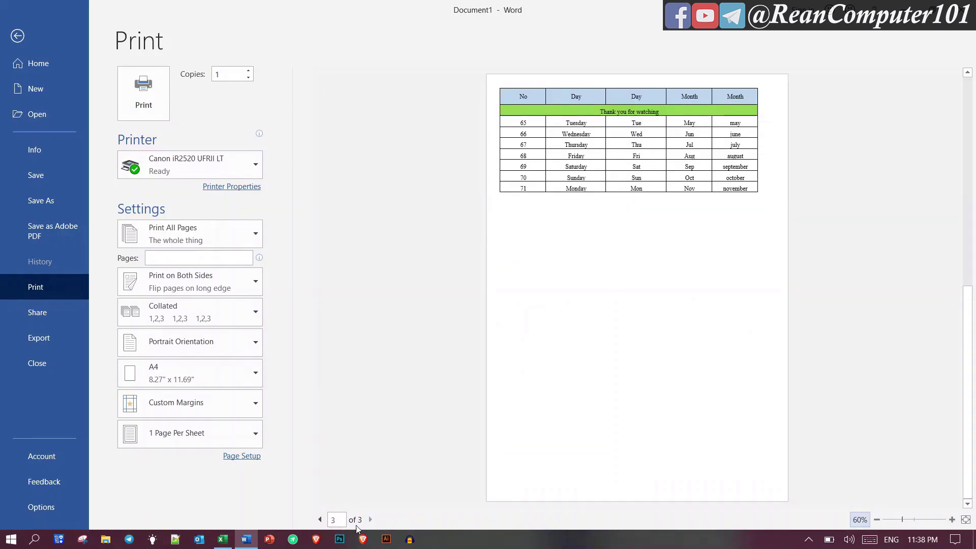
click(320, 520)
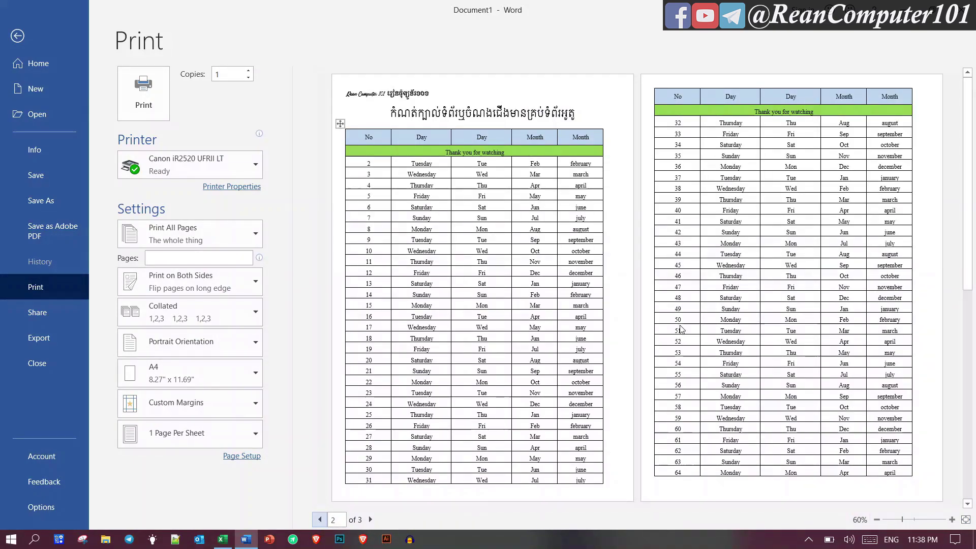